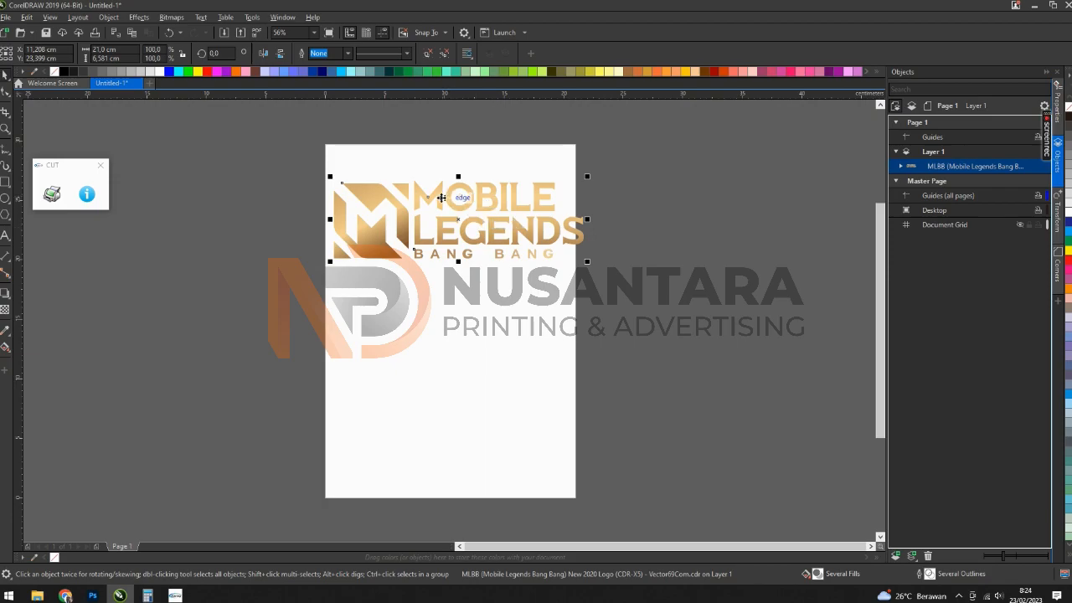
# Step: Move the Mobile Legends logo off the page onto the empty area beyond the page's left edge
pyautogui.moveTo(440, 197); pyautogui.dragTo(537, 298)
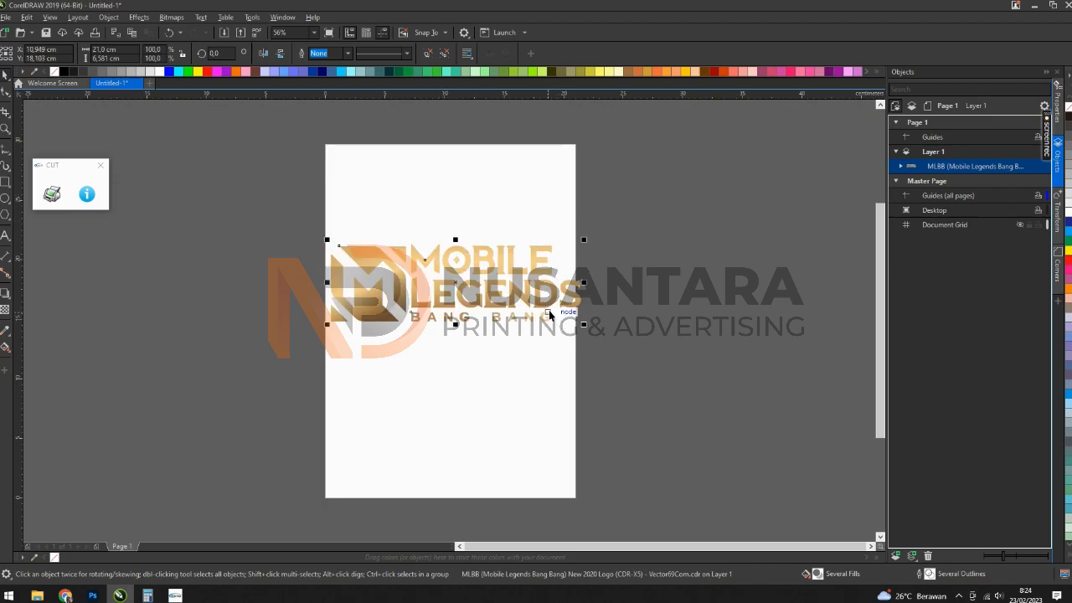
pyautogui.moveTo(400, 302); pyautogui.dragTo(162, 281)
pyautogui.scroll(-2, 162, 281)
pyautogui.scroll(4, 148, 286)
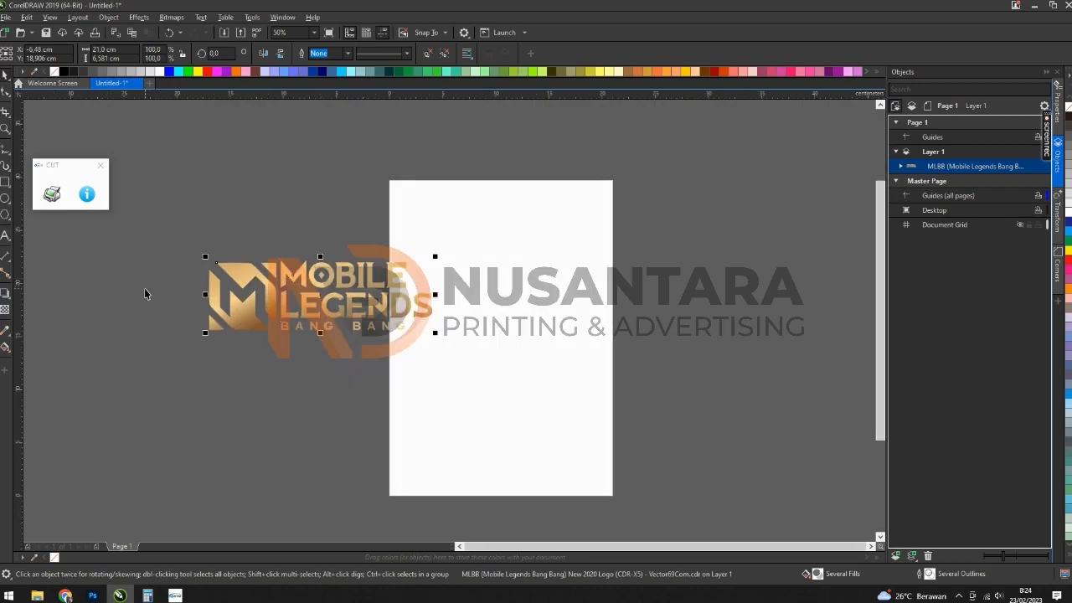
pyautogui.moveTo(356, 325); pyautogui.dragTo(228, 326)
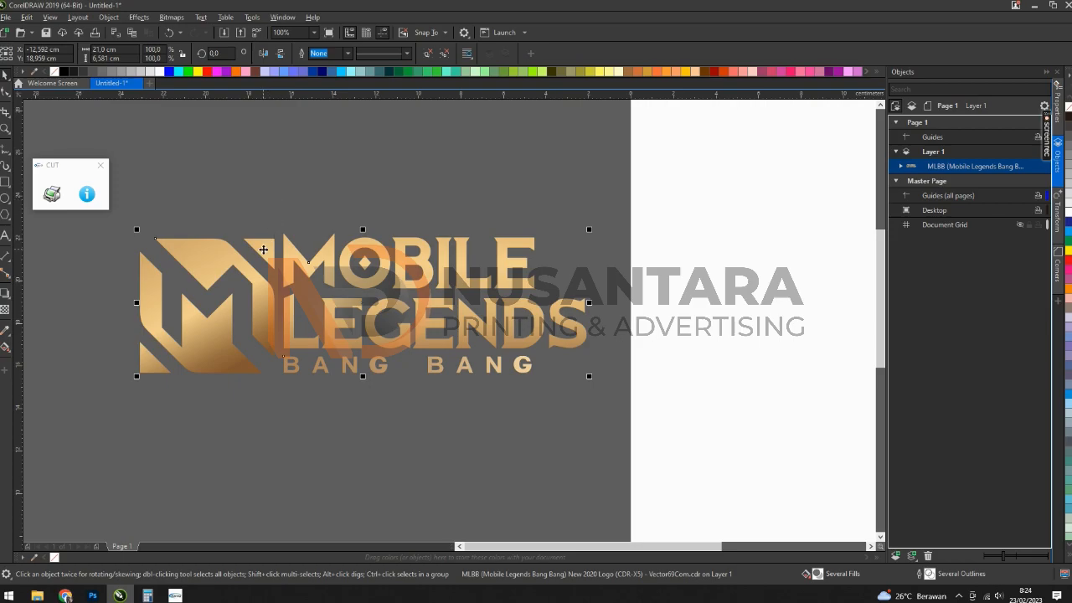
# Step: Try ungrouping the logo, check the selection of its separate curves, and undo the ungrouping
pyautogui.hotkey('ctrl', 'u')
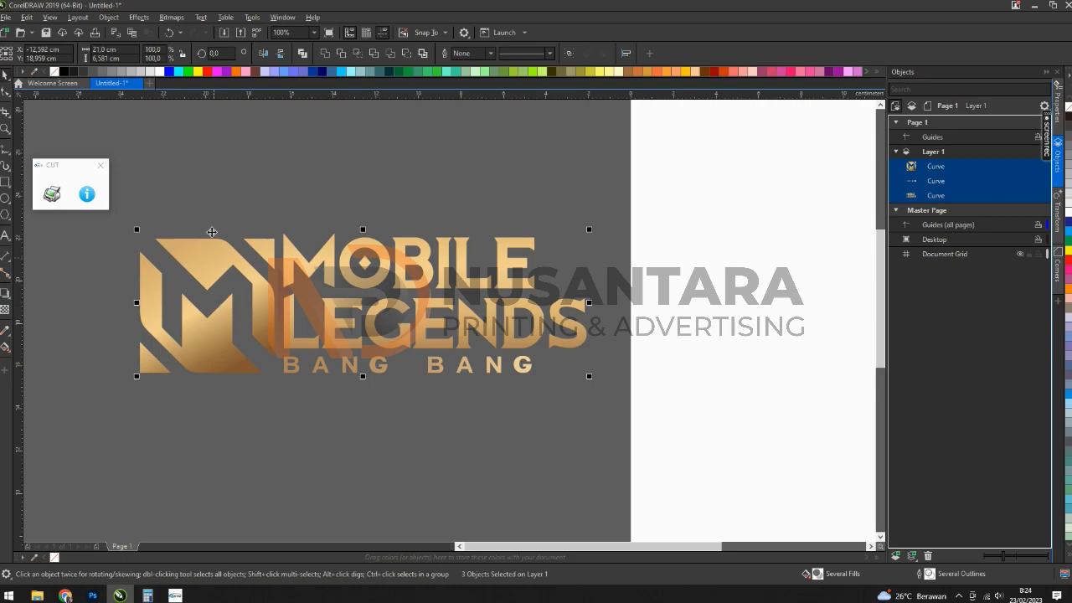
pyautogui.moveTo(103, 224); pyautogui.dragTo(645, 449)
pyautogui.click(85, 266)
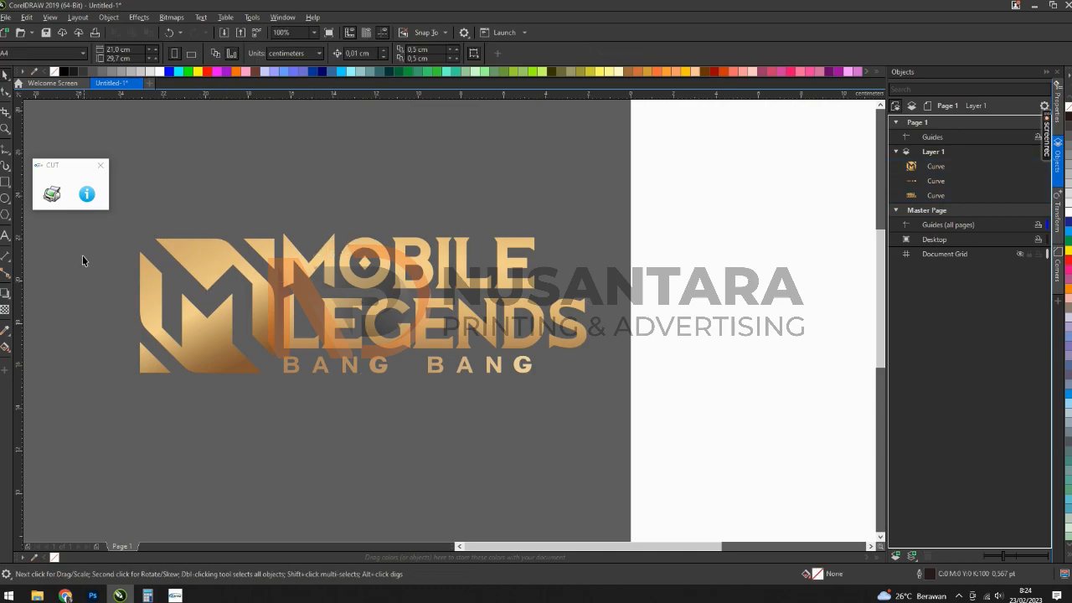
pyautogui.moveTo(82, 223); pyautogui.dragTo(641, 440)
pyautogui.click(182, 238)
pyautogui.moveTo(139, 223); pyautogui.dragTo(629, 430)
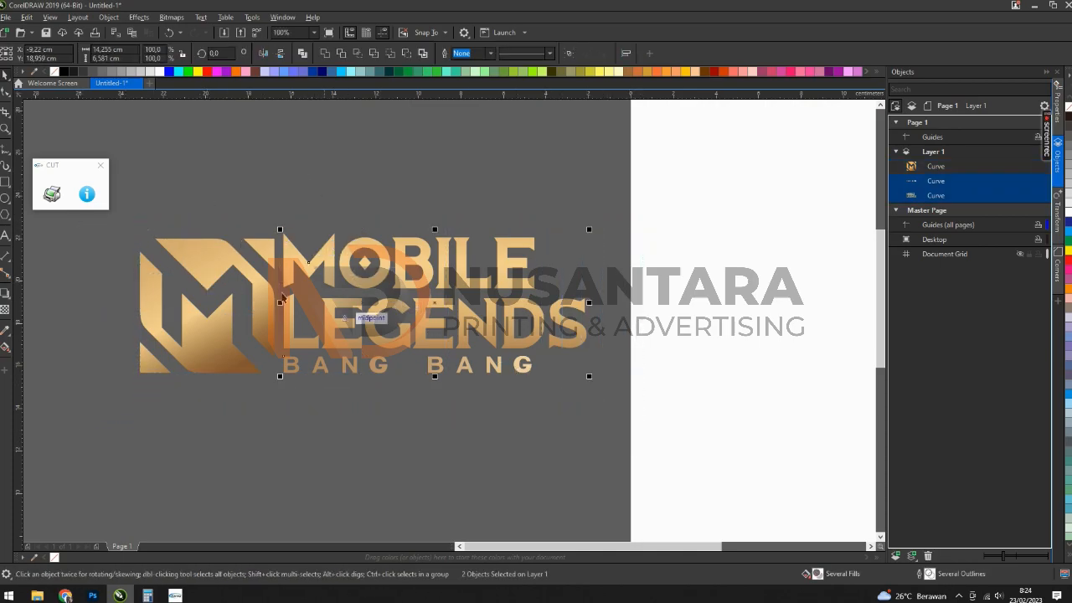
pyautogui.moveTo(120, 229); pyautogui.dragTo(618, 436)
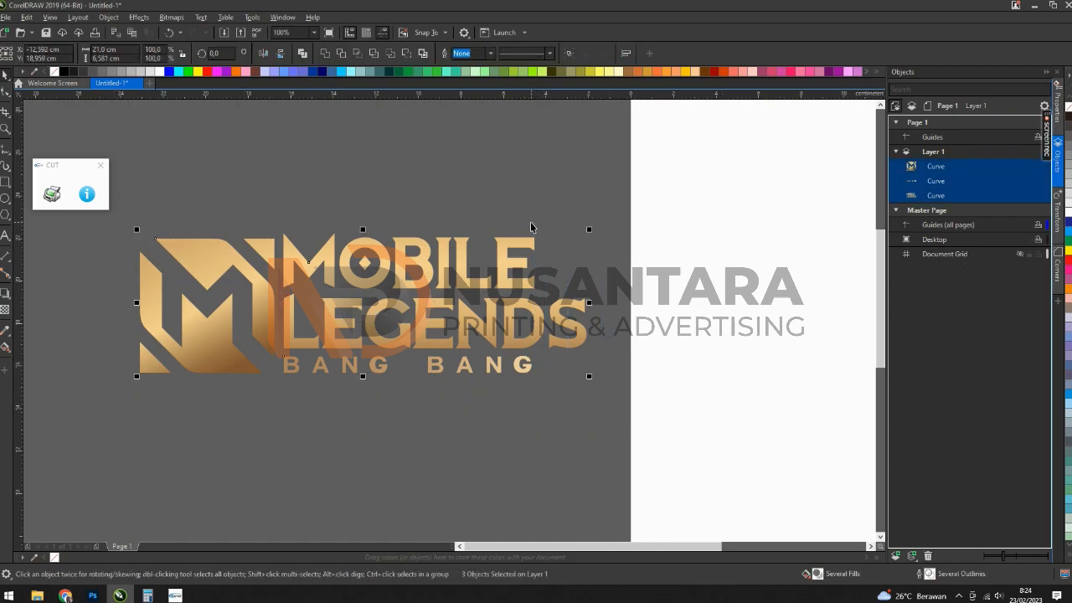
pyautogui.hotkey('ctrl', 'z')
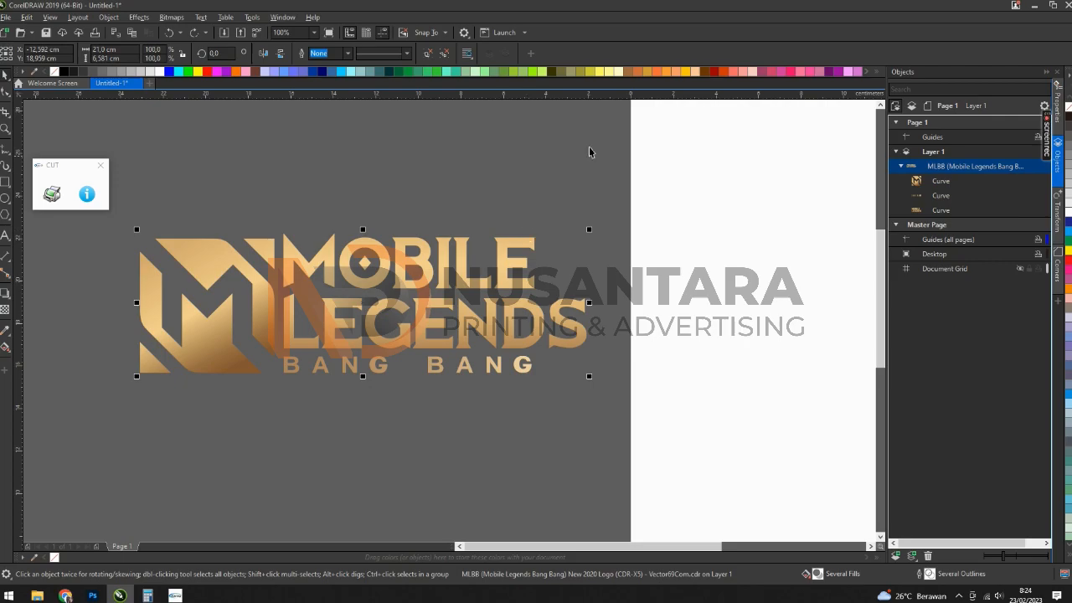
# Step: Reselect the MLBB group from the object list, try Ungroup on it, and undo the ungrouping
pyautogui.click(645, 181)
pyautogui.click(900, 166)
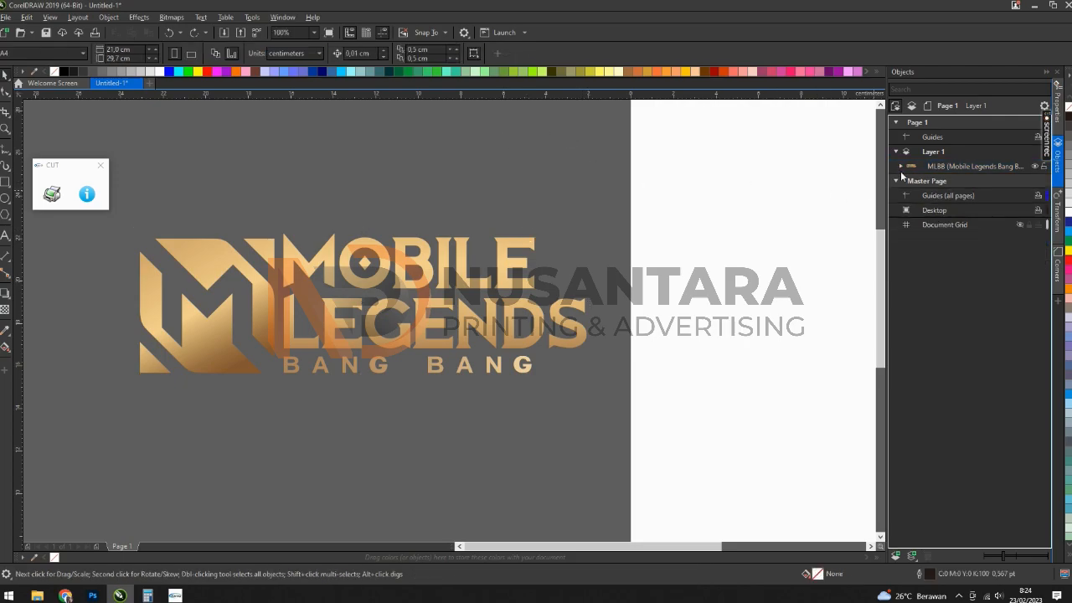
pyautogui.click(950, 166)
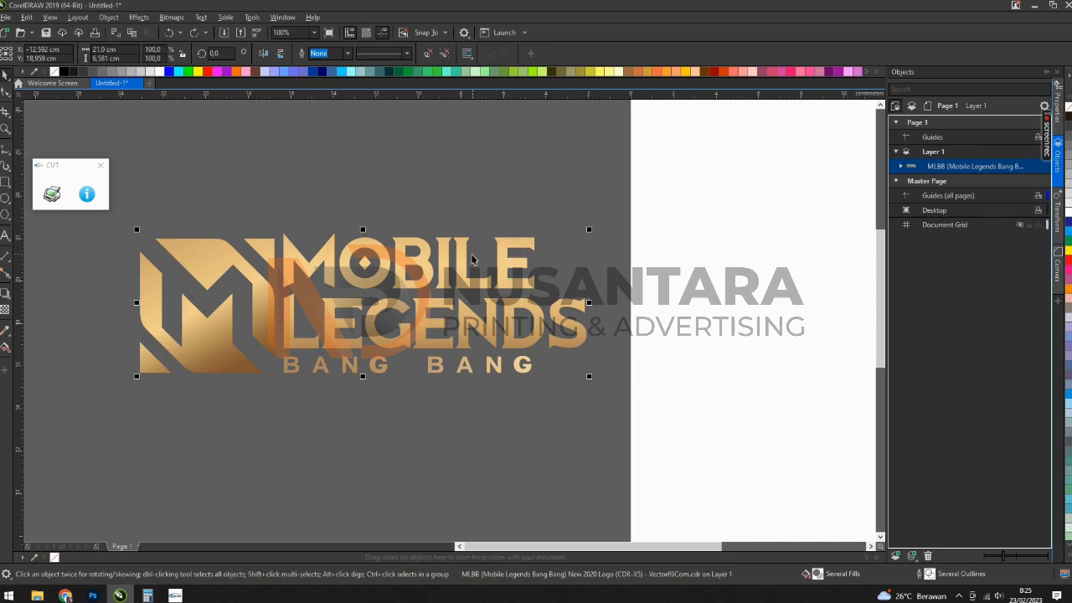
pyautogui.rightClick(461, 257)
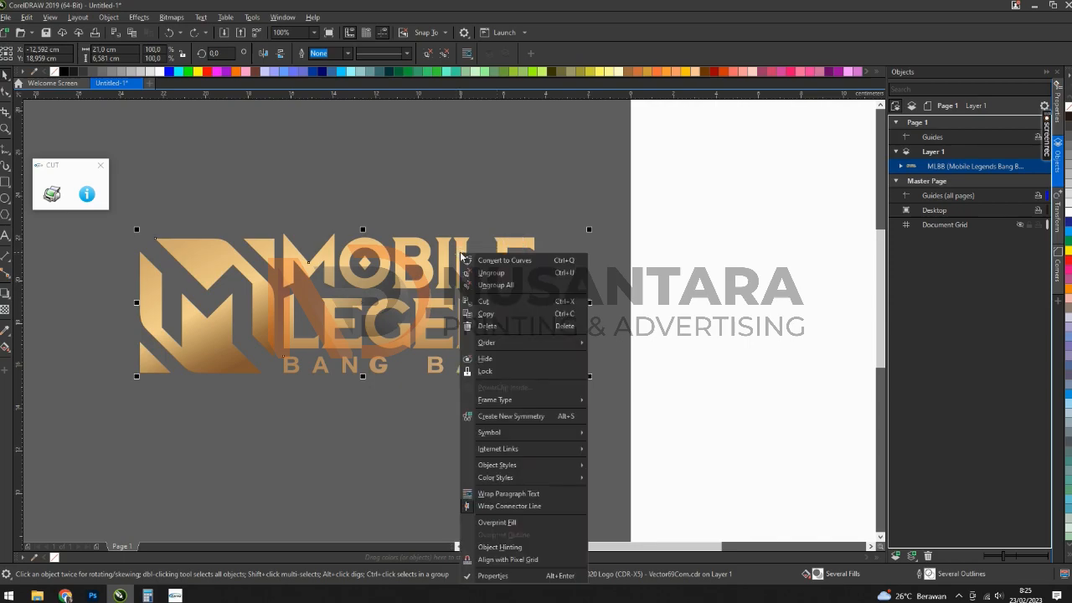
pyautogui.click(440, 260)
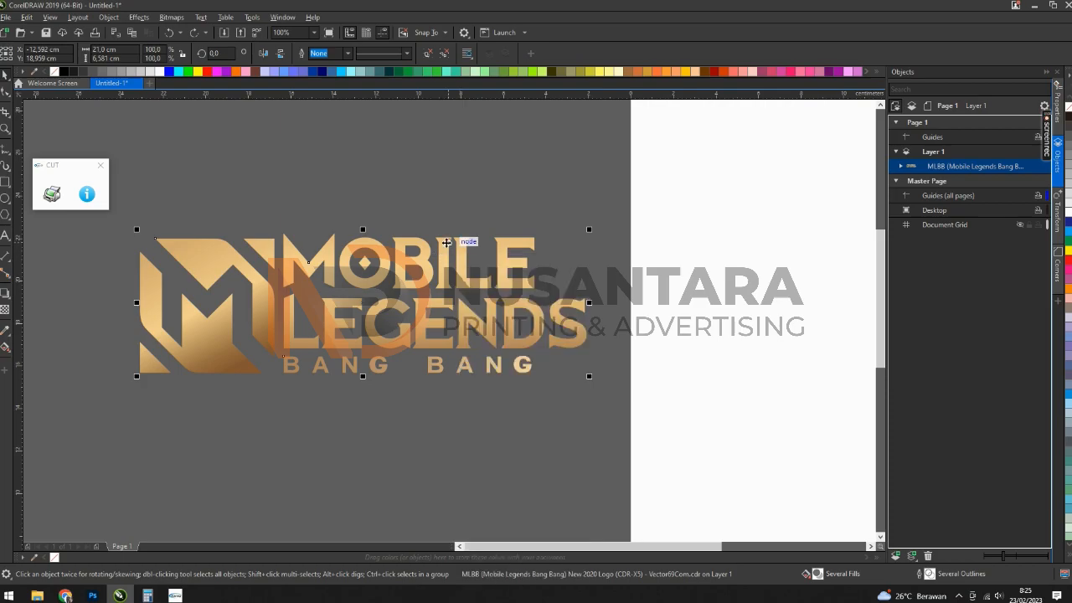
pyautogui.rightClick(449, 246)
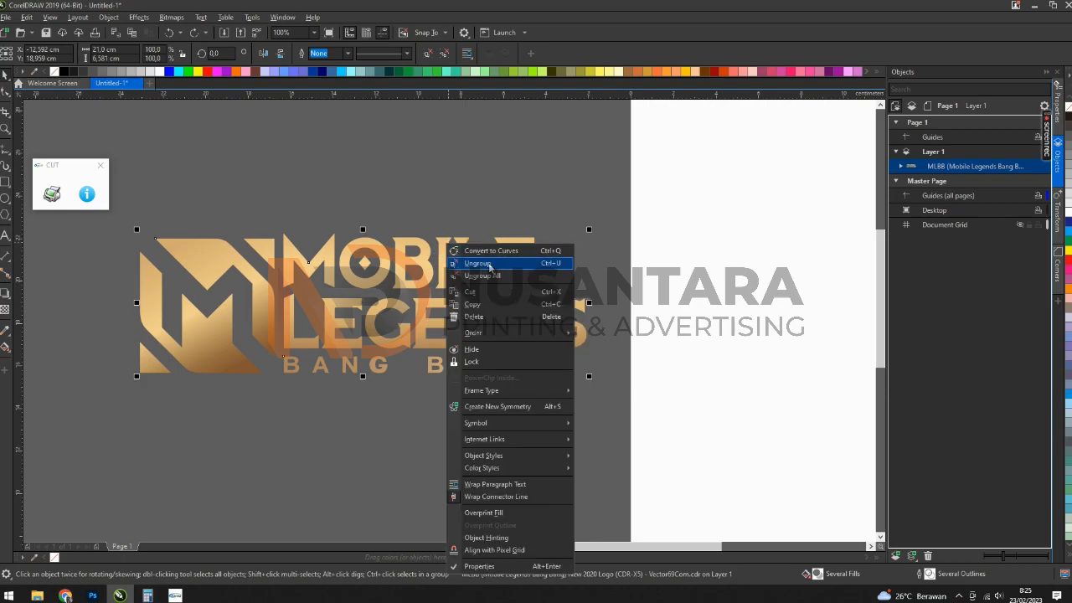
pyautogui.click(491, 265)
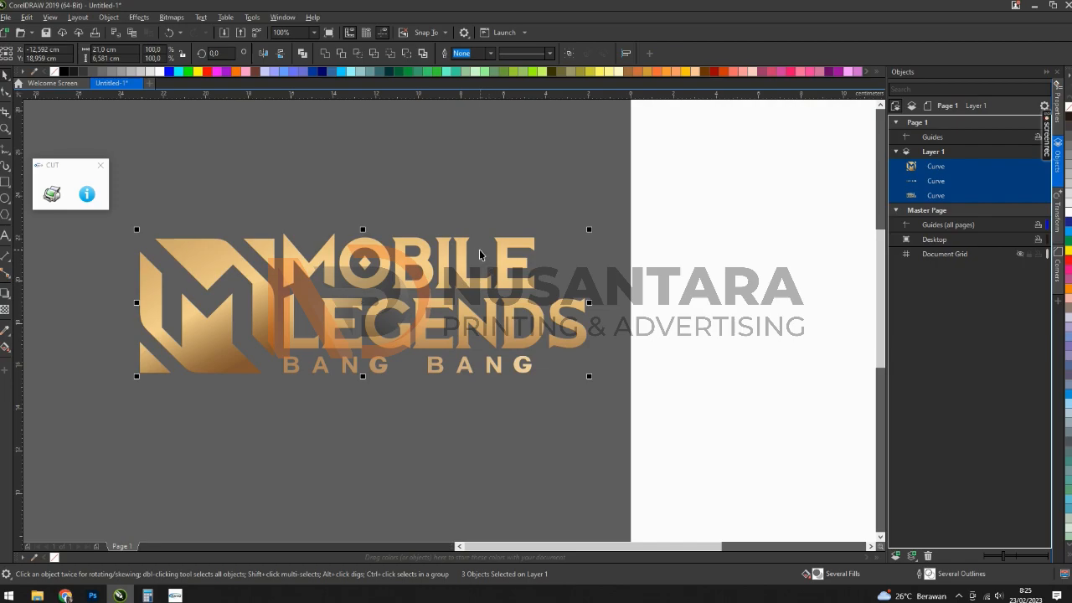
pyautogui.hotkey('ctrl', 'z')
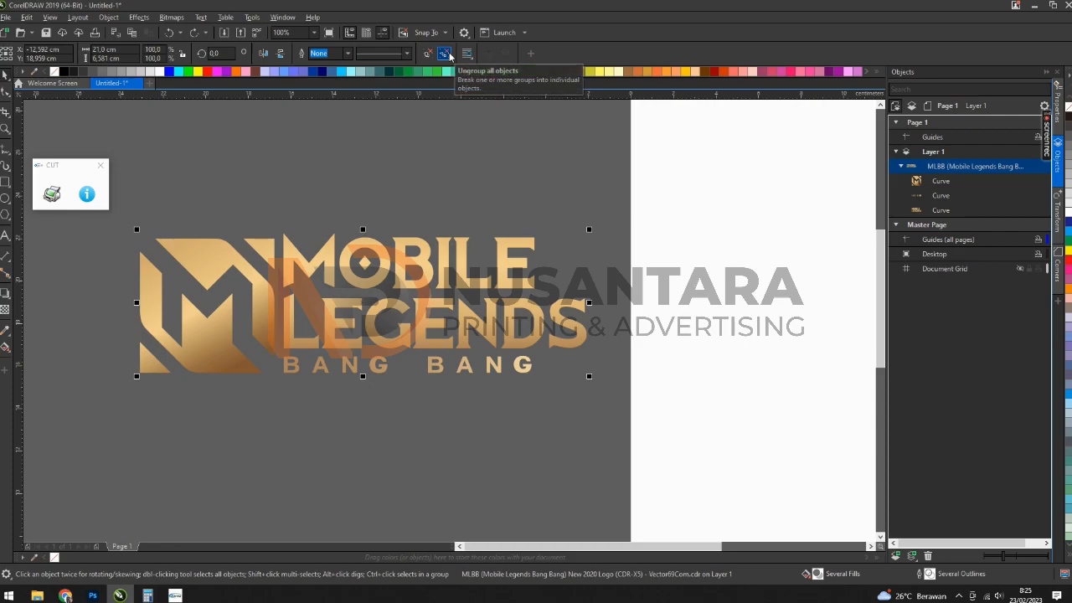
# Step: Ungroup all objects in the logo into individual curves and deselect them
pyautogui.click(449, 56)
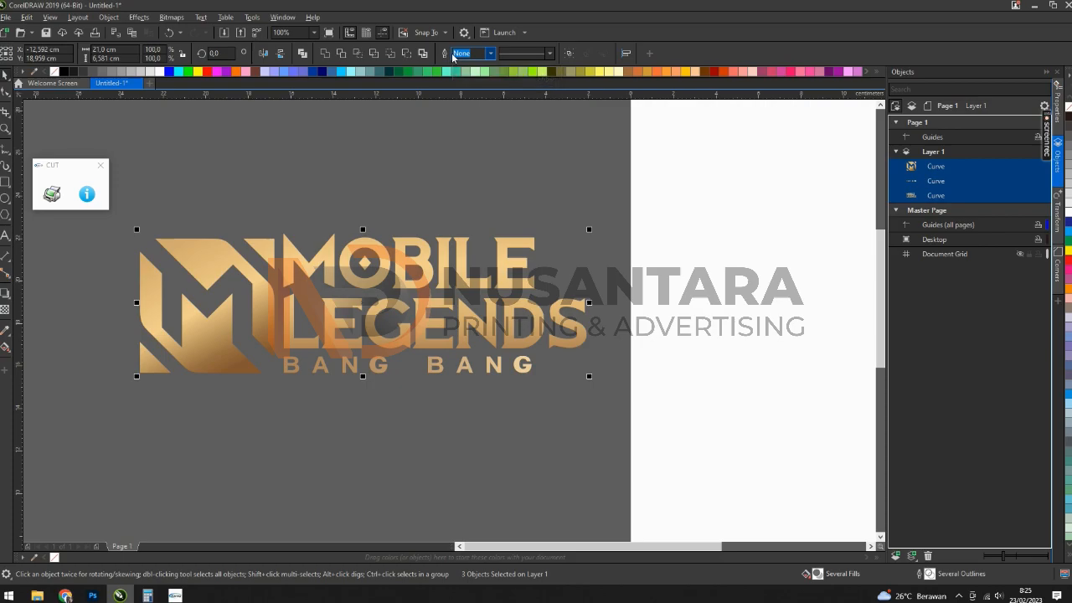
pyautogui.click(408, 191)
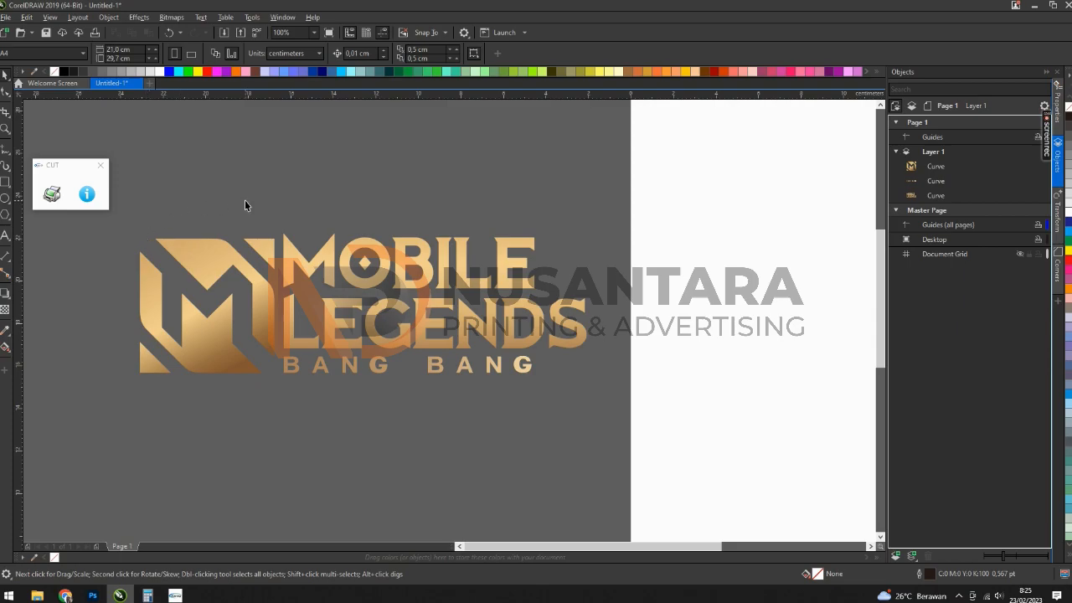
# Step: Try moving the emblem and the lettering curves apart, and undo these moves
pyautogui.click(199, 253)
pyautogui.moveTo(175, 287); pyautogui.dragTo(95, 359)
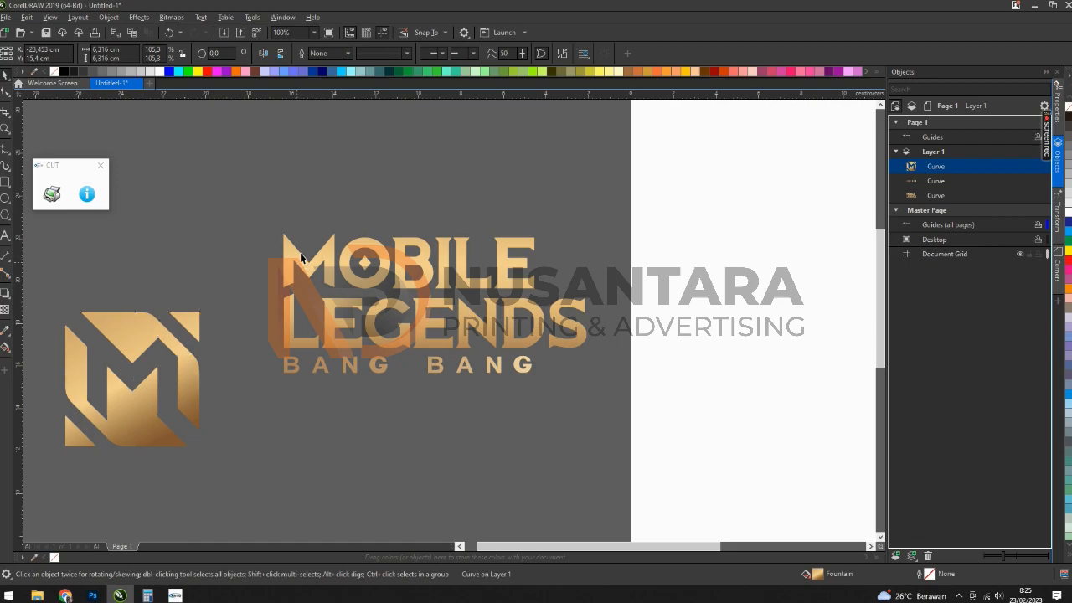
pyautogui.moveTo(297, 266); pyautogui.dragTo(323, 182)
pyautogui.moveTo(379, 263); pyautogui.dragTo(351, 348)
pyautogui.hotkey('ctrl', 'z')
pyautogui.hotkey('ctrl', 'z')
pyautogui.hotkey('ctrl', 'z')
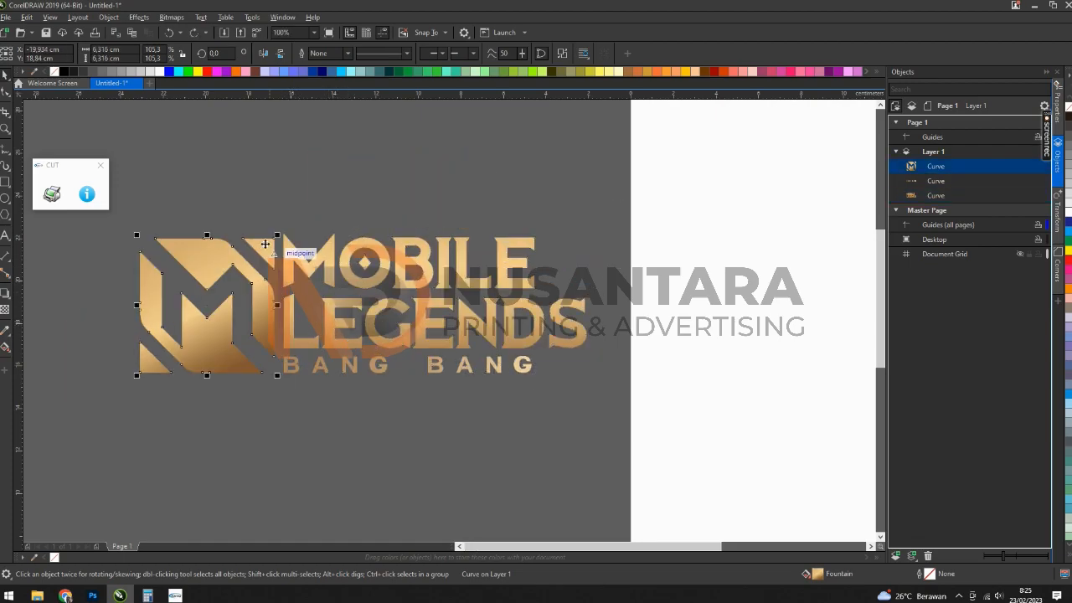
# Step: Select all three logo curves, remove their fill and give them a black outline
pyautogui.click(177, 217)
pyautogui.moveTo(118, 224); pyautogui.dragTo(632, 422)
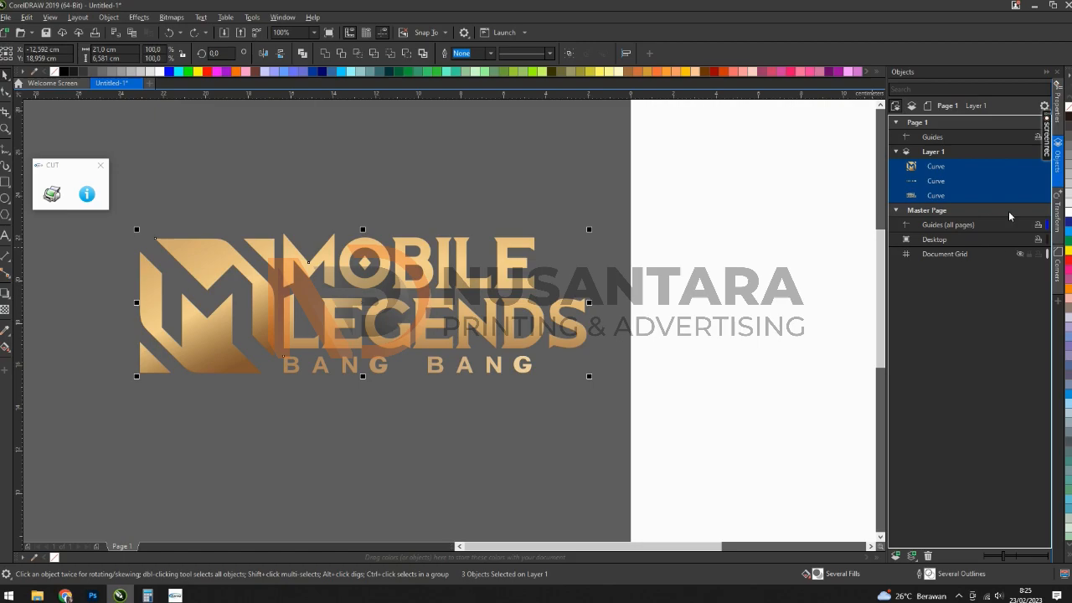
pyautogui.click(1068, 148)
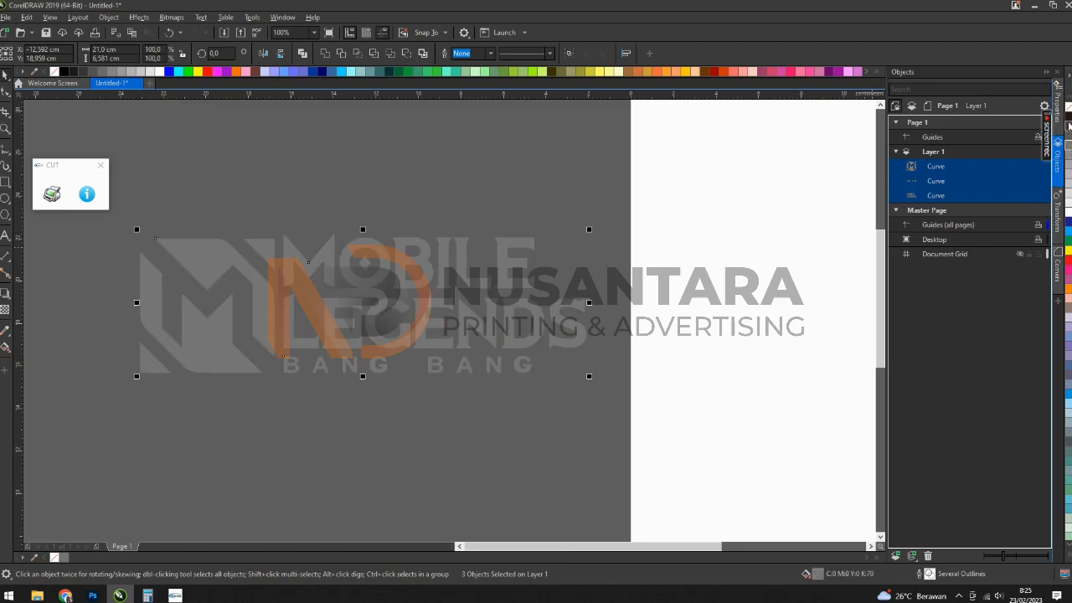
pyautogui.click(1068, 126)
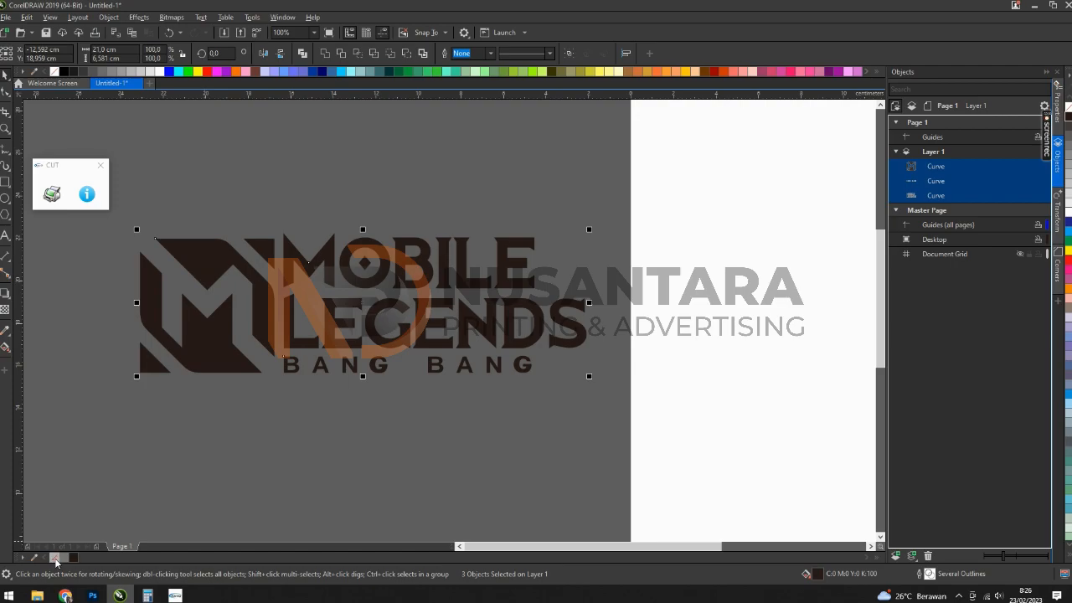
pyautogui.click(54, 559)
pyautogui.rightClick(74, 558)
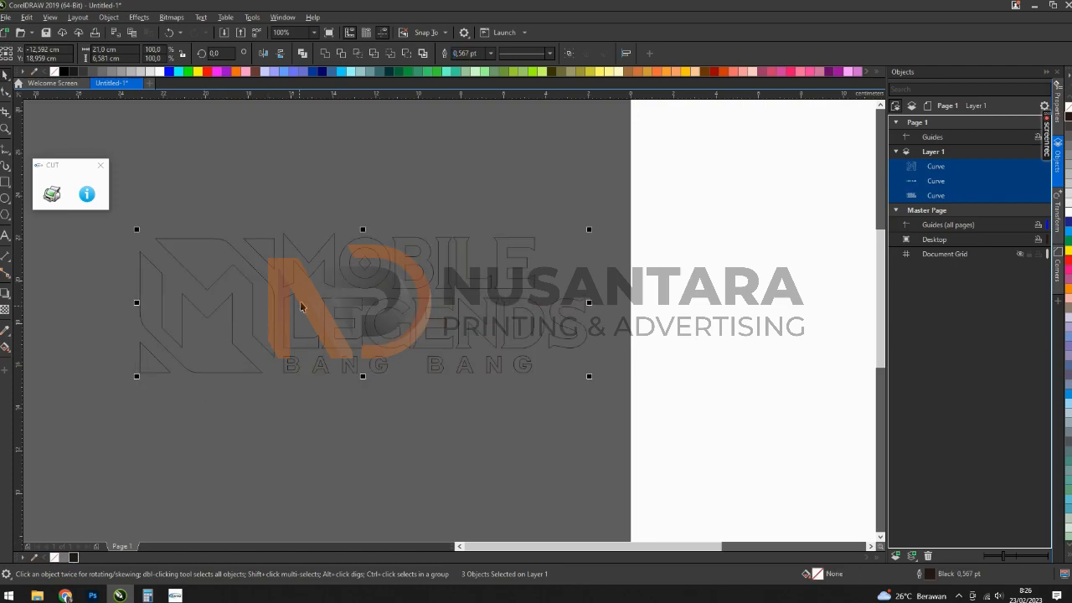
# Step: Group the three outlined curves and centre the group on the page
pyautogui.scroll(-2, 271, 257)
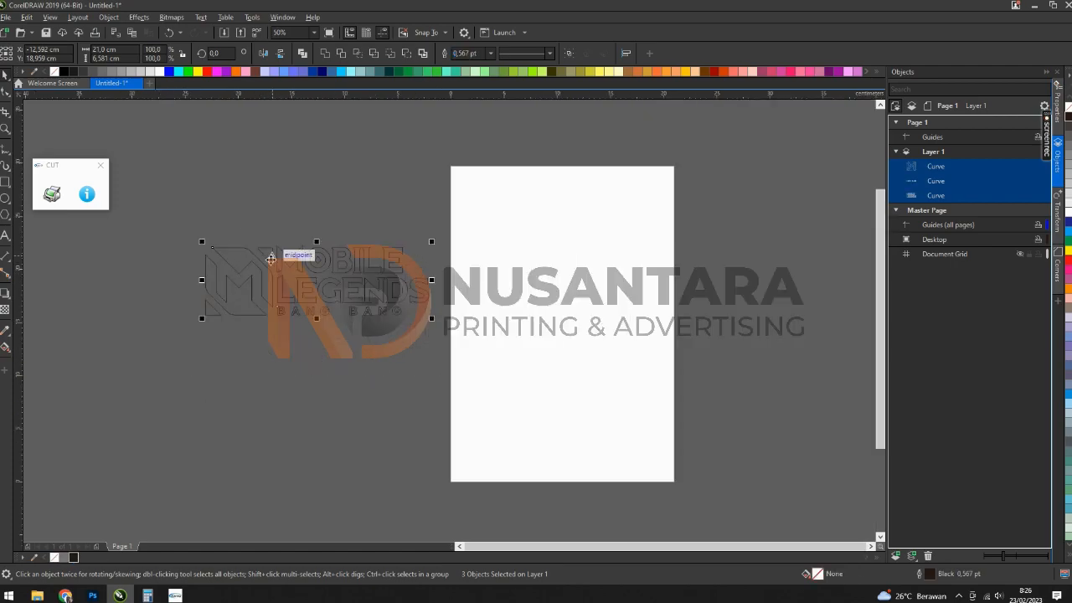
pyautogui.hotkey('ctrl', 'g')
pyautogui.press('p')
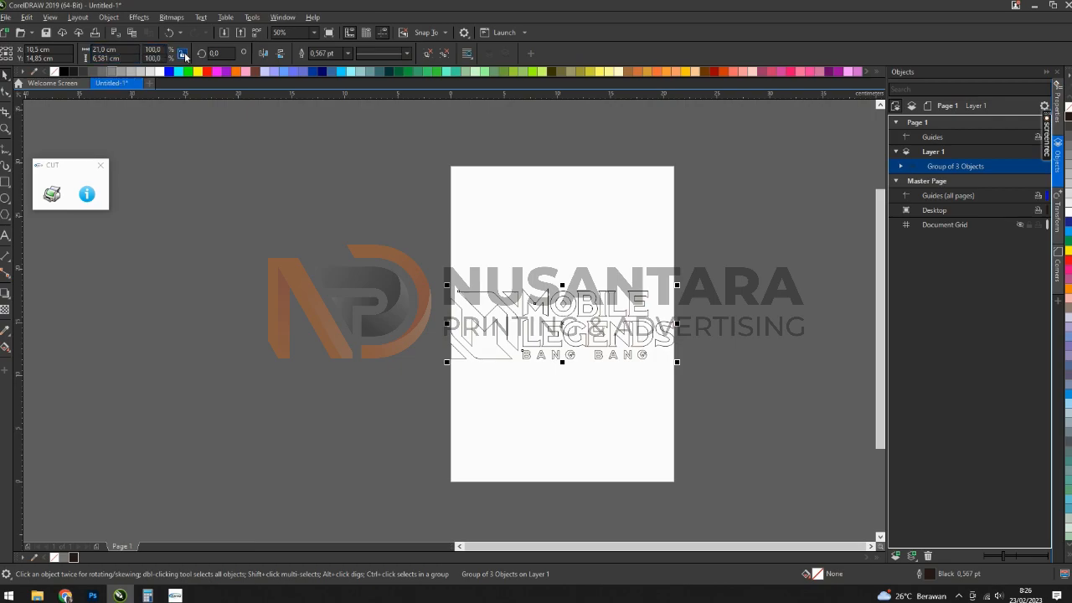
# Step: Set the logo group's width to 14 cm with the proportions locked
pyautogui.doubleClick(103, 50)
pyautogui.write('14')
pyautogui.press('Return')
pyautogui.scroll(2, 646, 371)
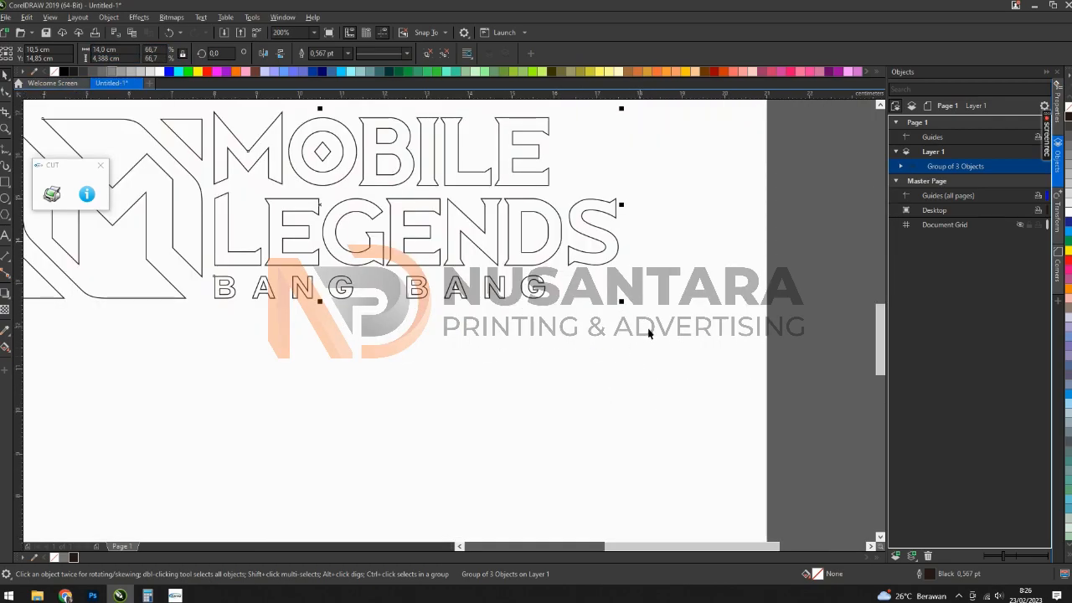
pyautogui.scroll(-1, 431, 354)
pyautogui.scroll(1, 364, 168)
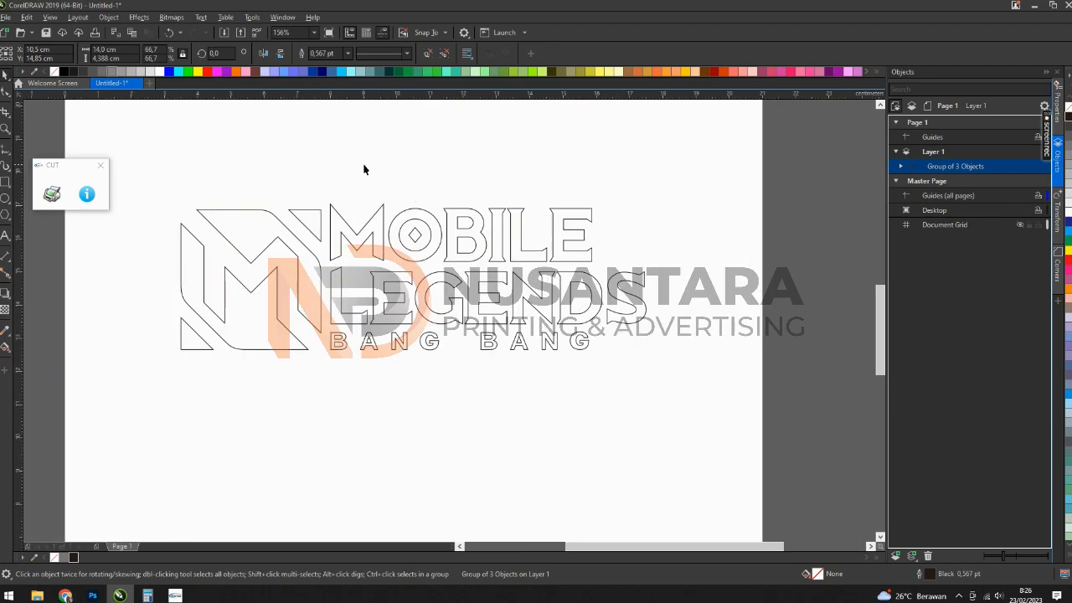
pyautogui.click(364, 167)
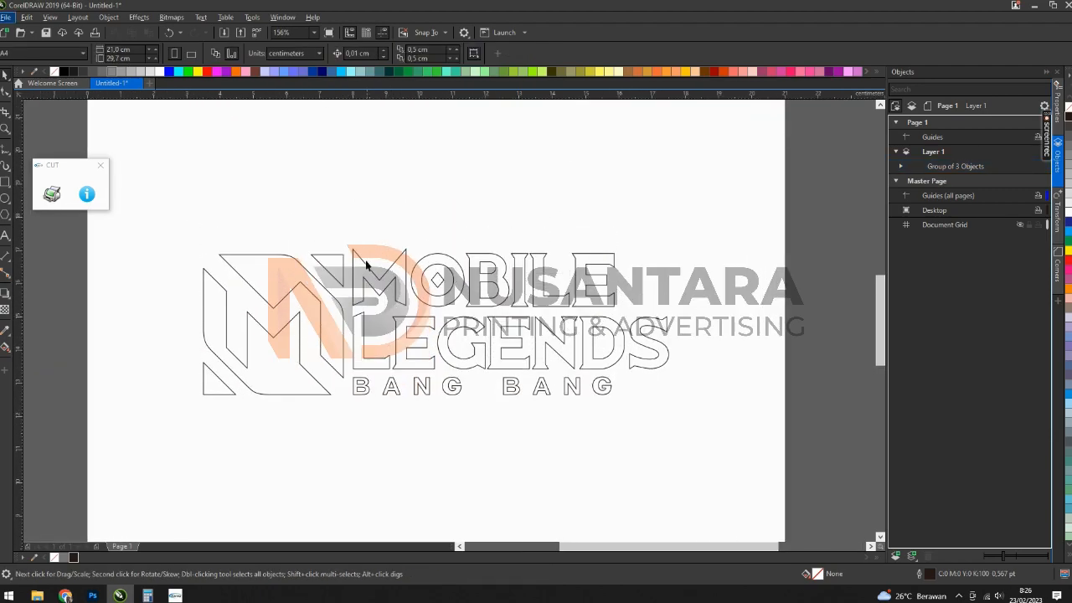
# Step: Reselect the logo group and set its width to 20 cm with the ratio locked
pyautogui.click(285, 266)
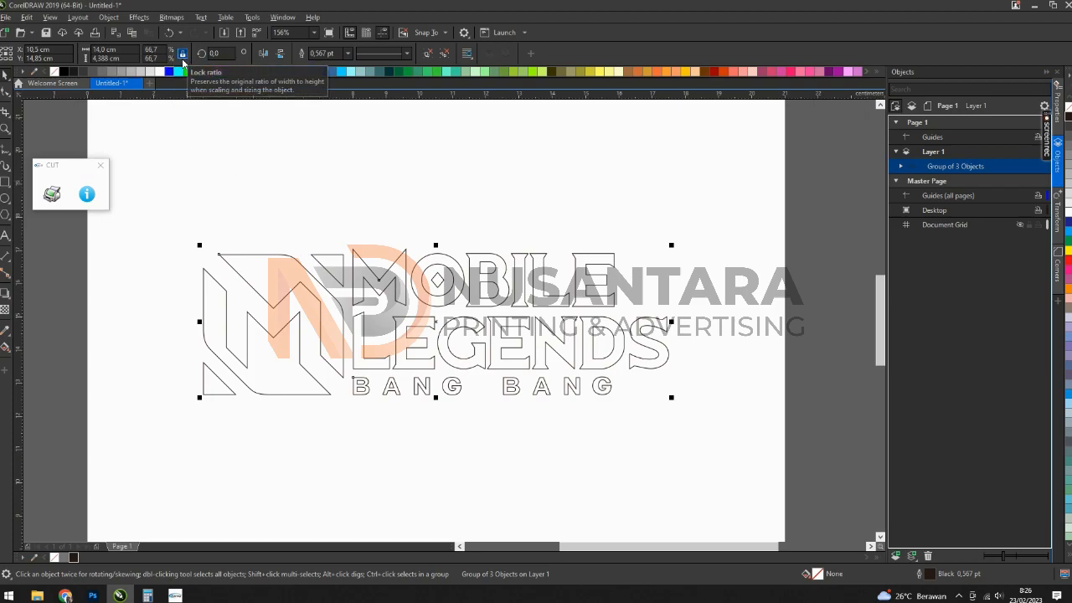
pyautogui.click(184, 57)
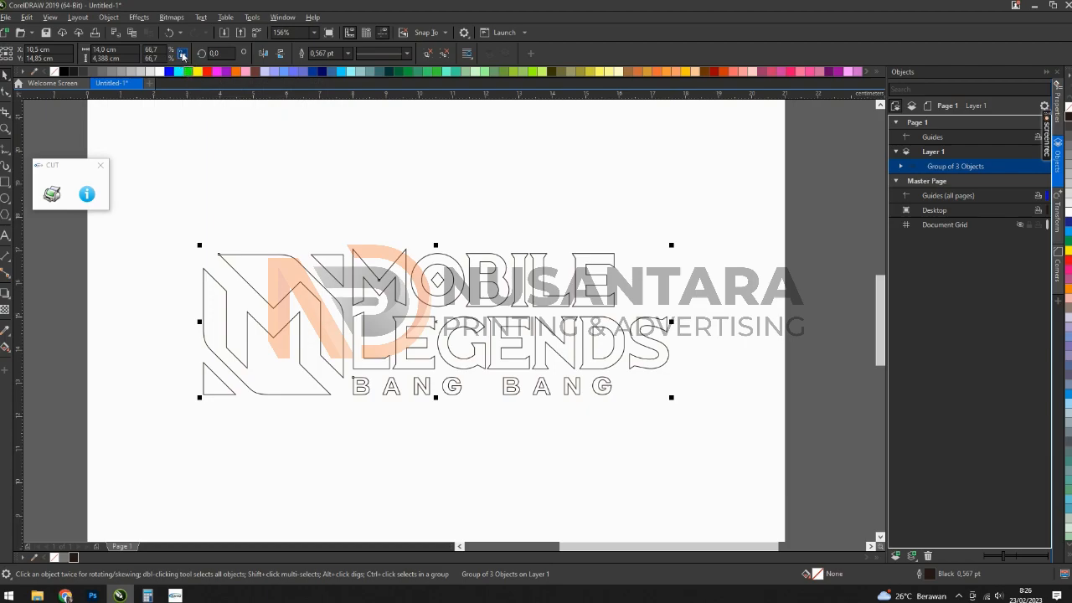
pyautogui.click(104, 49)
pyautogui.click(106, 59)
pyautogui.hotkey('shift', 'Tab')
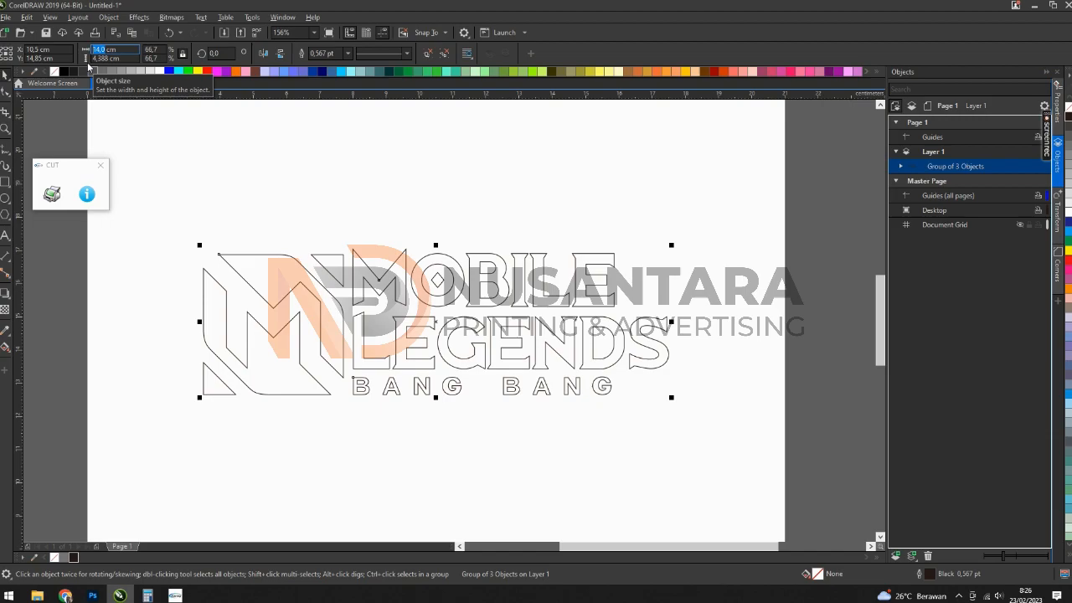
pyautogui.write('2')
pyautogui.press('Return')
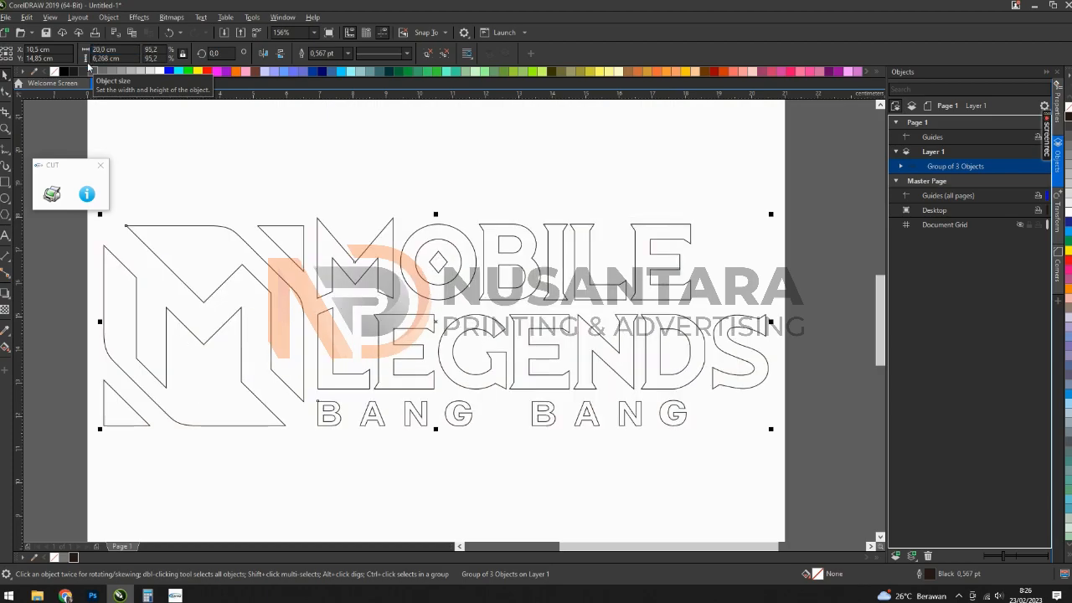
# Step: Set the logo group's height to 5 cm with the ratio locked and deselect it
pyautogui.press('Tab')
pyautogui.write('3')
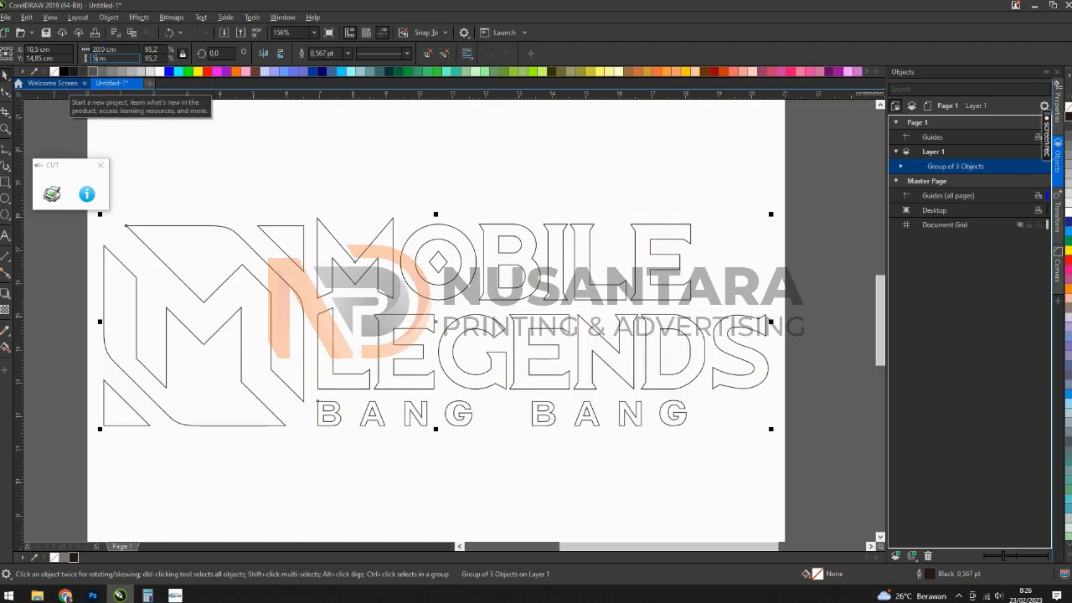
pyautogui.write('cm')
pyautogui.press('Return')
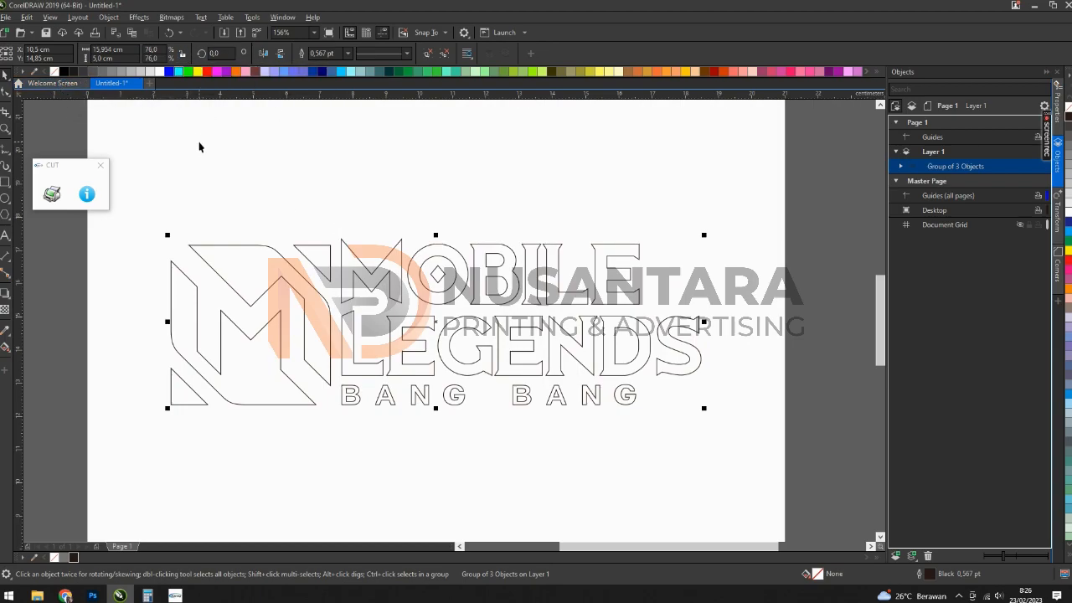
pyautogui.click(113, 50)
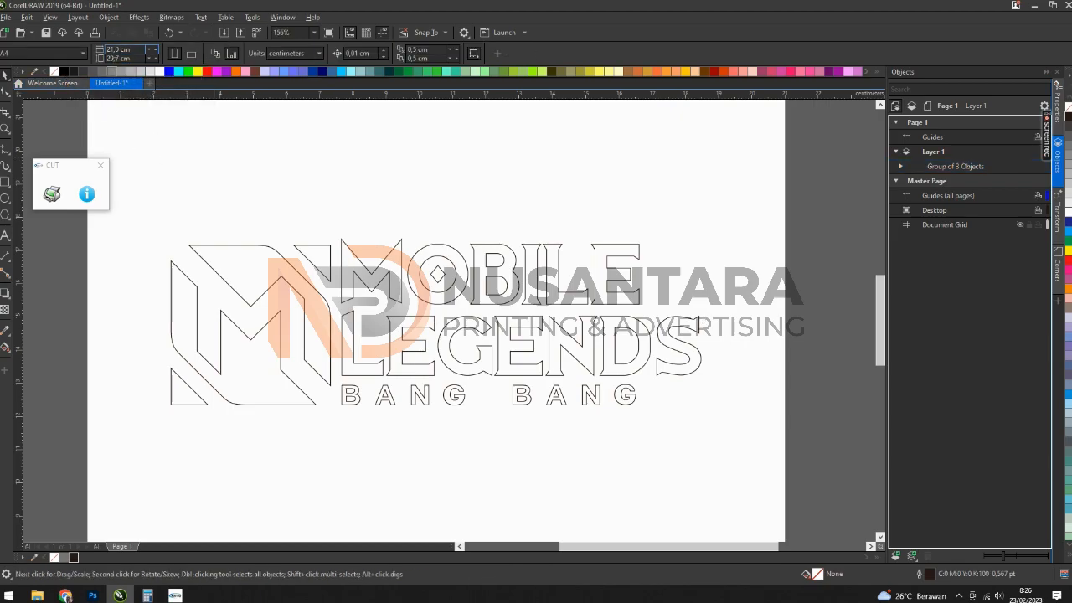
# Step: Try setting the logo group's width to 20 cm with the ratio unlocked, and undo the resize
pyautogui.click(113, 49)
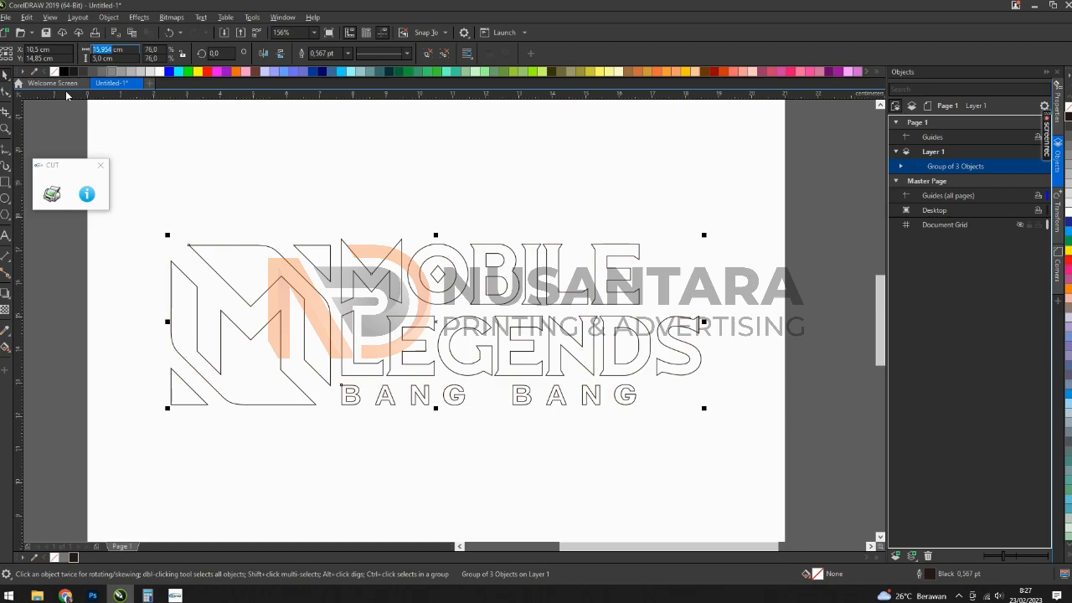
pyautogui.write('2')
pyautogui.press('Return')
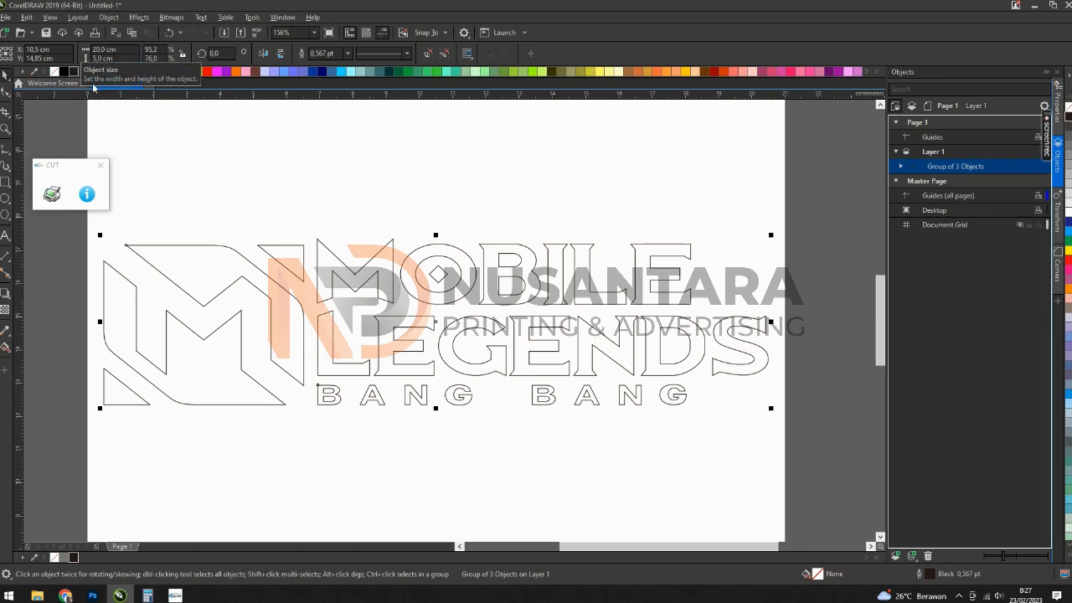
pyautogui.hotkey('ctrl', 'z')
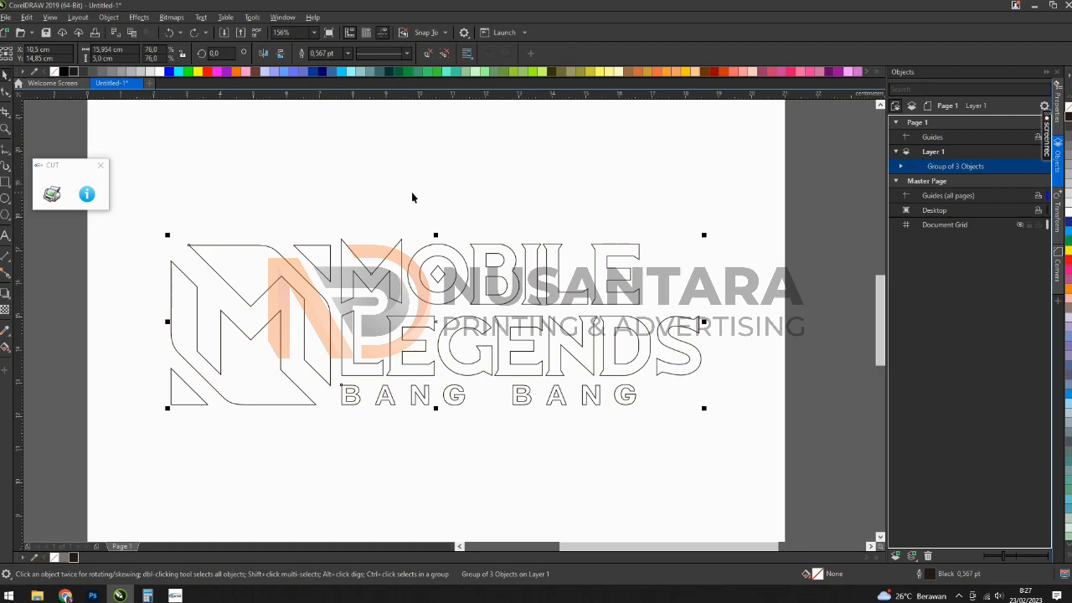
# Step: Ungroup the logo and set the selected curves' total width to 14 cm with the ratio locked
pyautogui.hotkey('ctrl', 'u')
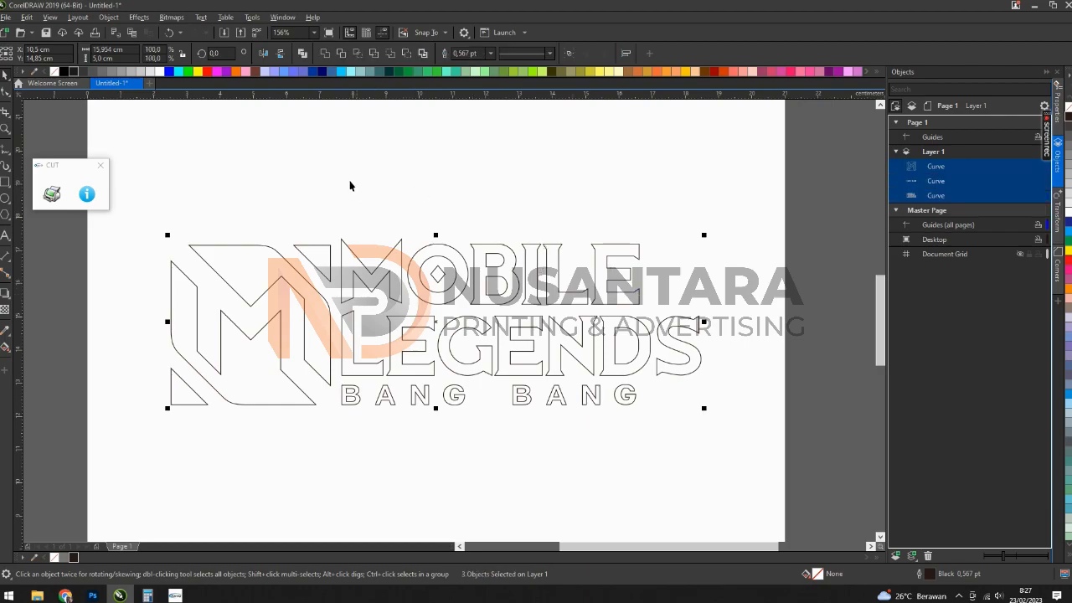
pyautogui.click(187, 229)
pyautogui.moveTo(246, 283); pyautogui.dragTo(771, 456)
pyautogui.click(183, 56)
pyautogui.write('14')
pyautogui.press('Return')
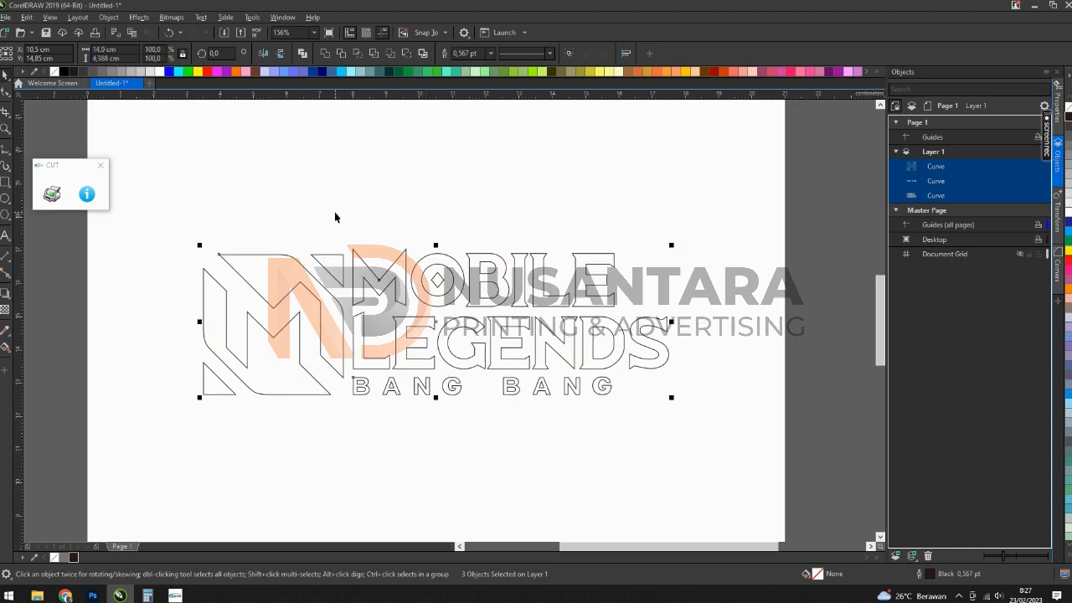
# Step: Select all three logo curves together and weld them into a single curve
pyautogui.click(334, 211)
pyautogui.moveTo(172, 222); pyautogui.dragTo(718, 438)
pyautogui.moveTo(162, 228); pyautogui.dragTo(734, 460)
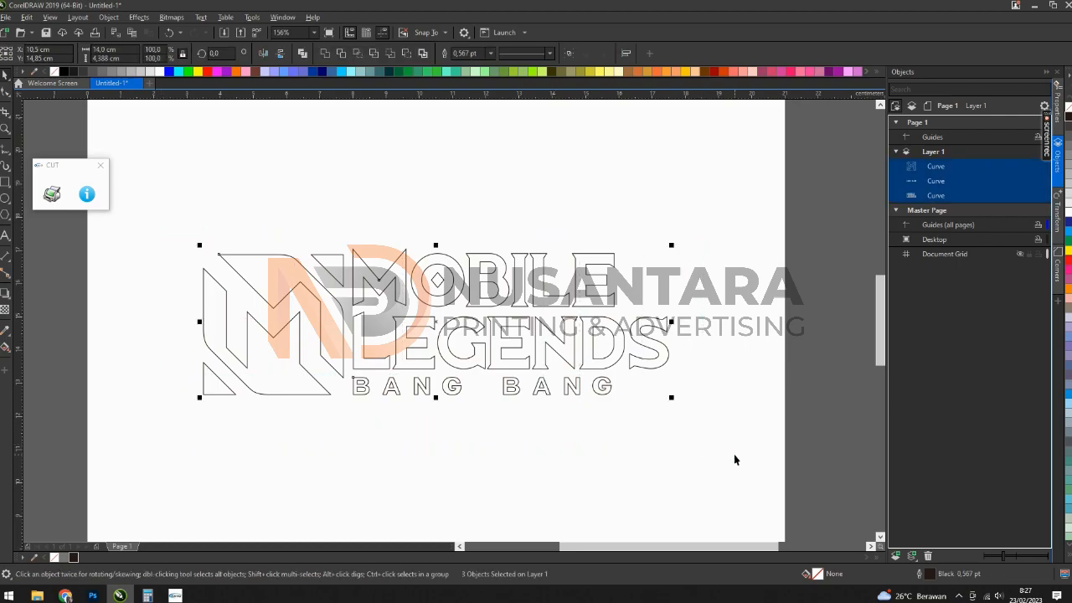
pyautogui.click(326, 55)
# Step: Move the welded logo to about X 9.58 cm, Y 15.54 cm and deselect it
pyautogui.click(321, 241)
pyautogui.moveTo(320, 241); pyautogui.dragTo(374, 117)
pyautogui.moveTo(343, 205); pyautogui.dragTo(241, 281)
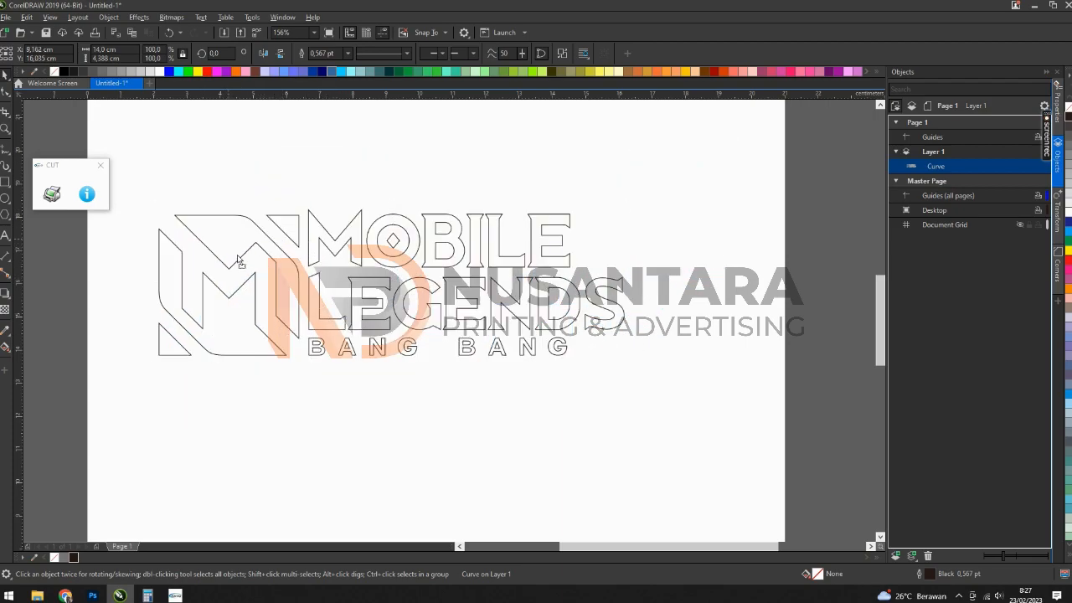
pyautogui.scroll(-3, 456, 282)
pyautogui.click(643, 378)
pyautogui.moveTo(643, 379); pyautogui.dragTo(296, 206)
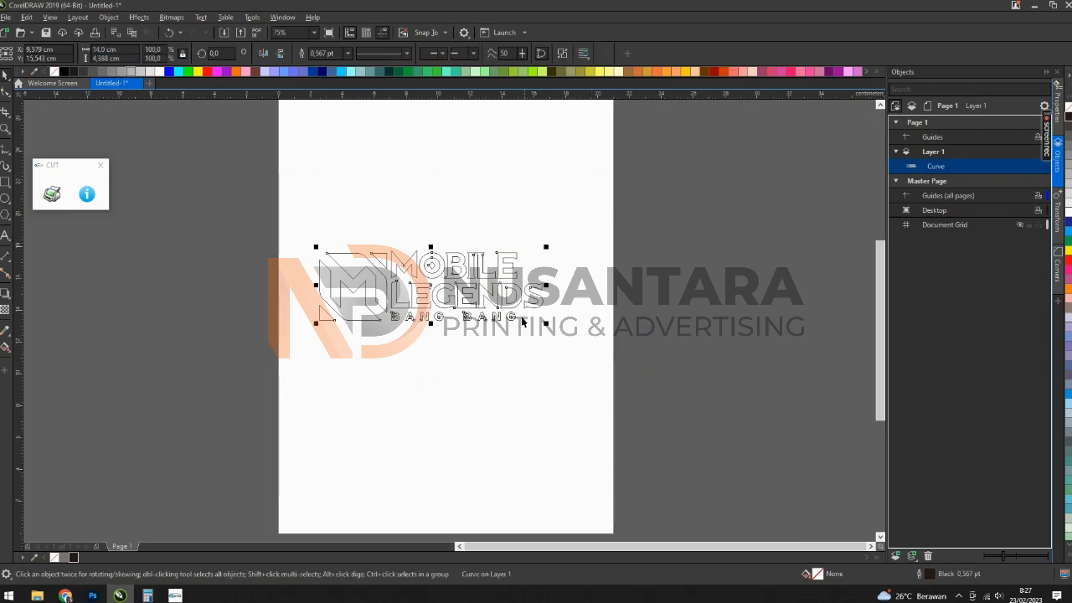
pyautogui.click(346, 179)
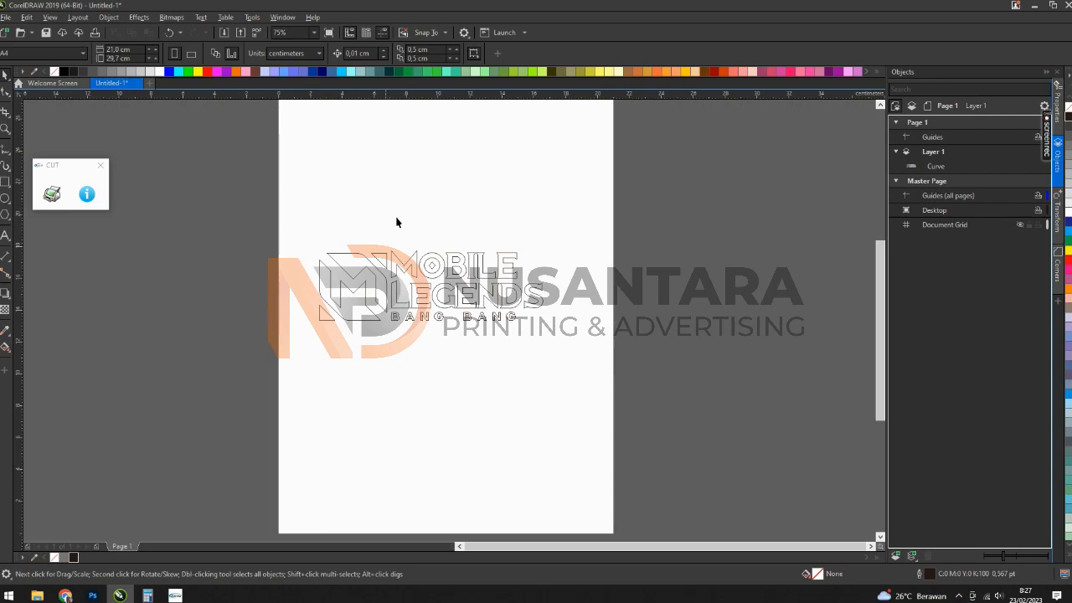
# Step: Copy and paste the logo, move the copy to the right of the original, and delete that copy
pyautogui.scroll(-2, 389, 237)
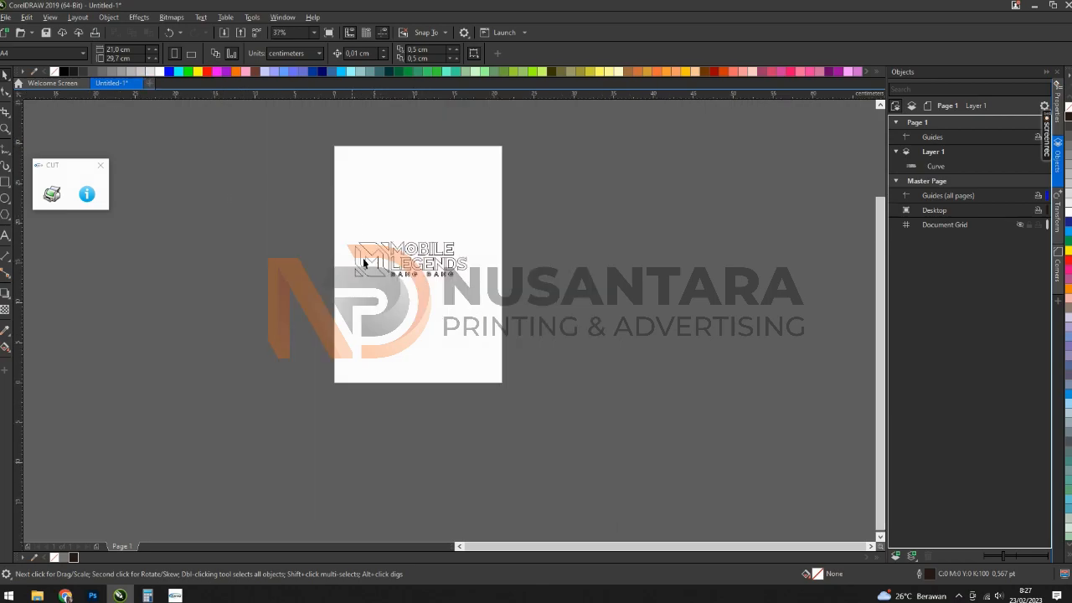
pyautogui.click(365, 253)
pyautogui.hotkey('ctrl', 'c')
pyautogui.hotkey('ctrl', 'v')
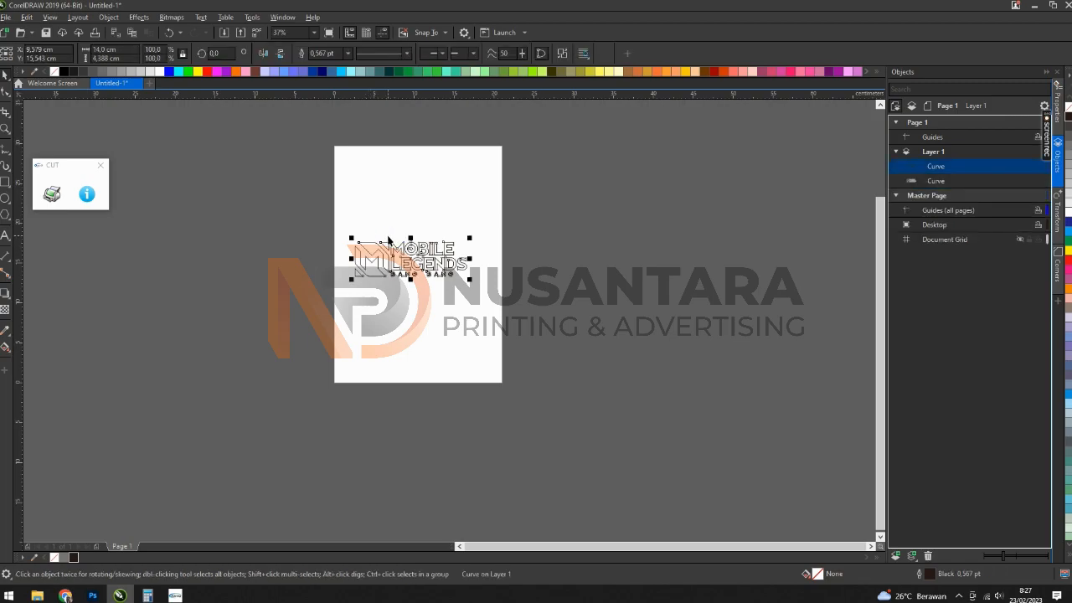
pyautogui.scroll(3, 435, 255)
pyautogui.moveTo(294, 231); pyautogui.dragTo(570, 272)
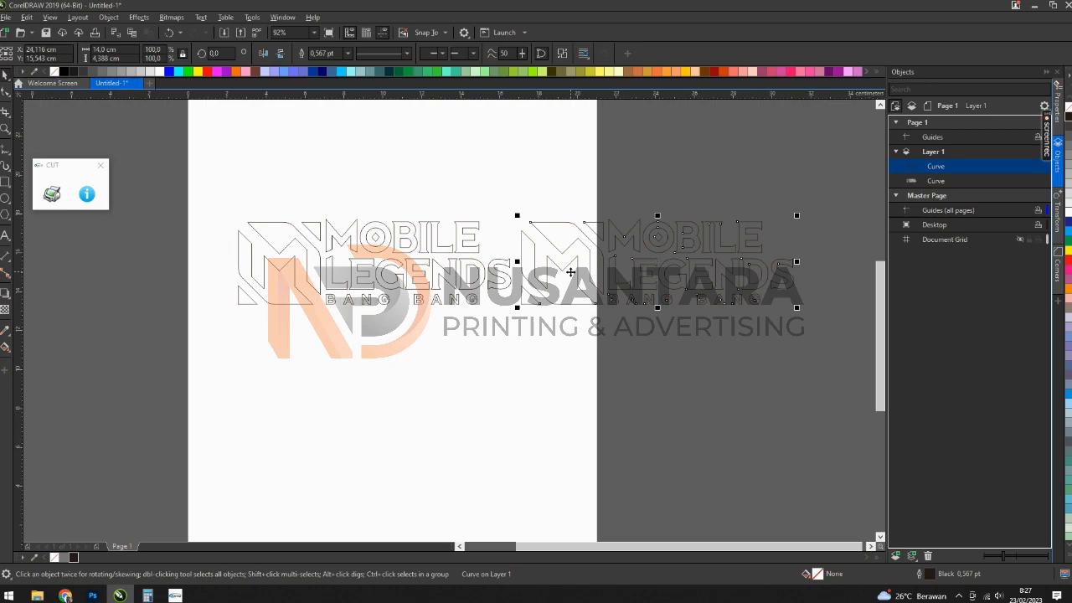
pyautogui.press('Delete')
# Step: Duplicate the logo with the 0.5 cm offset, move the duplicate to the right of the original, and delete it
pyautogui.click(284, 234)
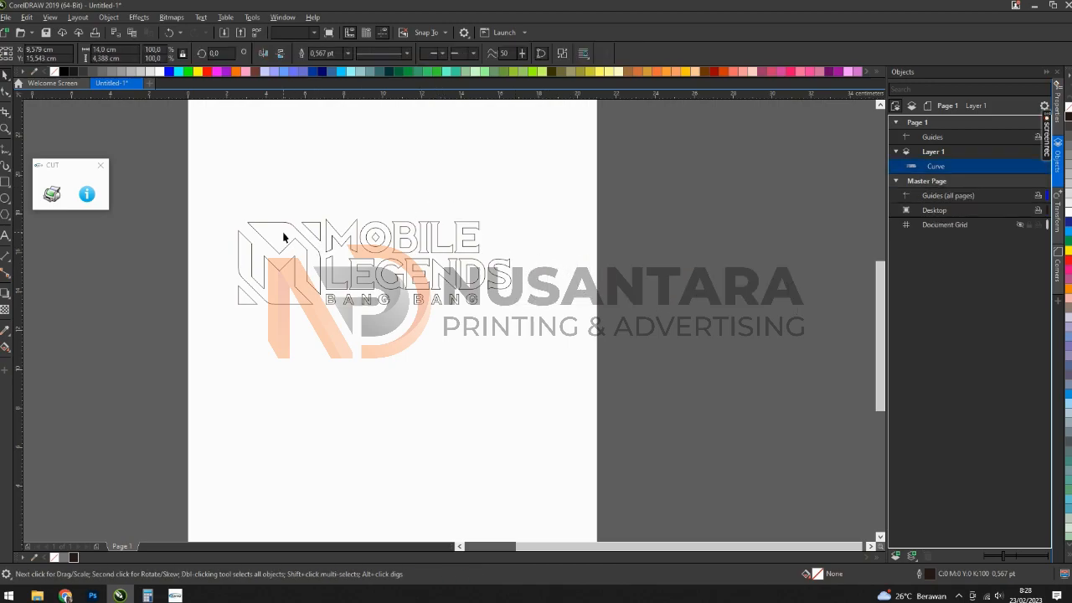
pyautogui.hscroll(1, 327, 231)
pyautogui.click(371, 173)
pyautogui.click(251, 237)
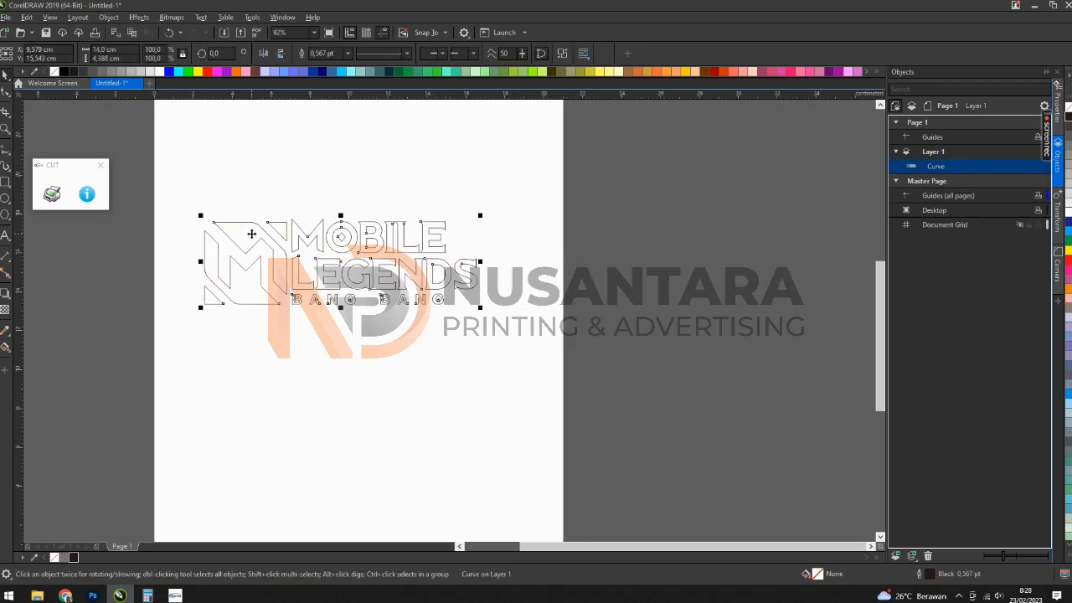
pyautogui.hotkey('ctrl', 'v')
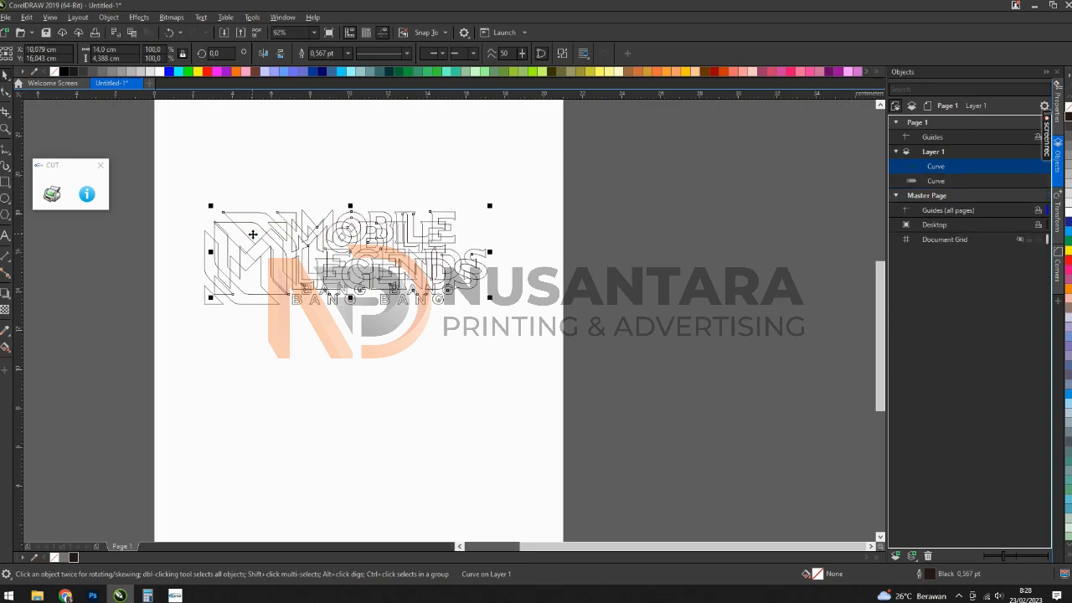
pyautogui.moveTo(253, 231); pyautogui.dragTo(576, 233)
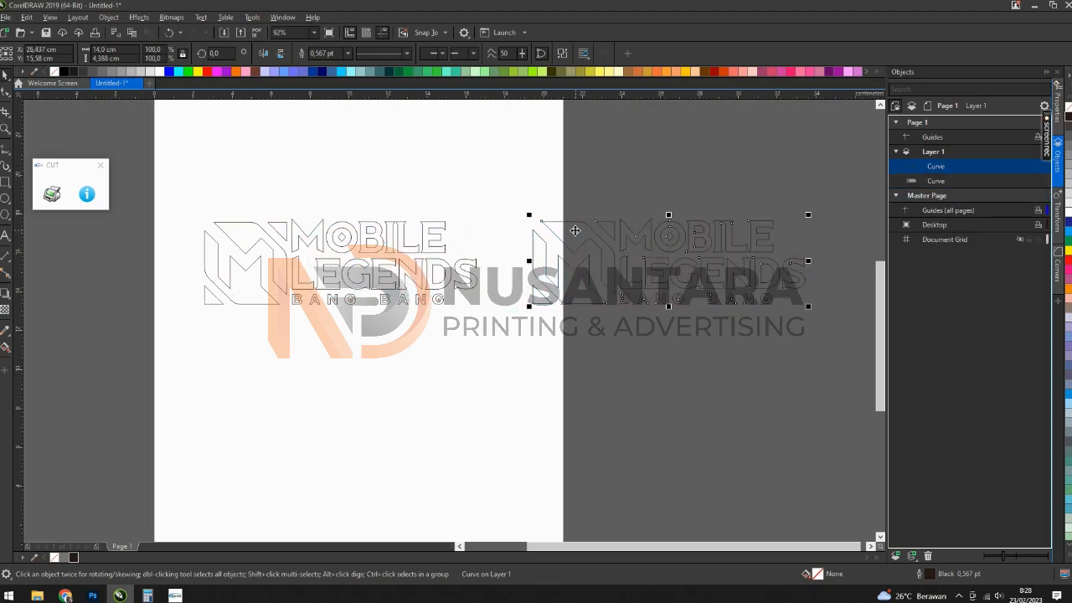
pyautogui.press('Delete')
# Step: Make another copy of the logo in place, move it past the page's right edge, and delete it
pyautogui.click(241, 227)
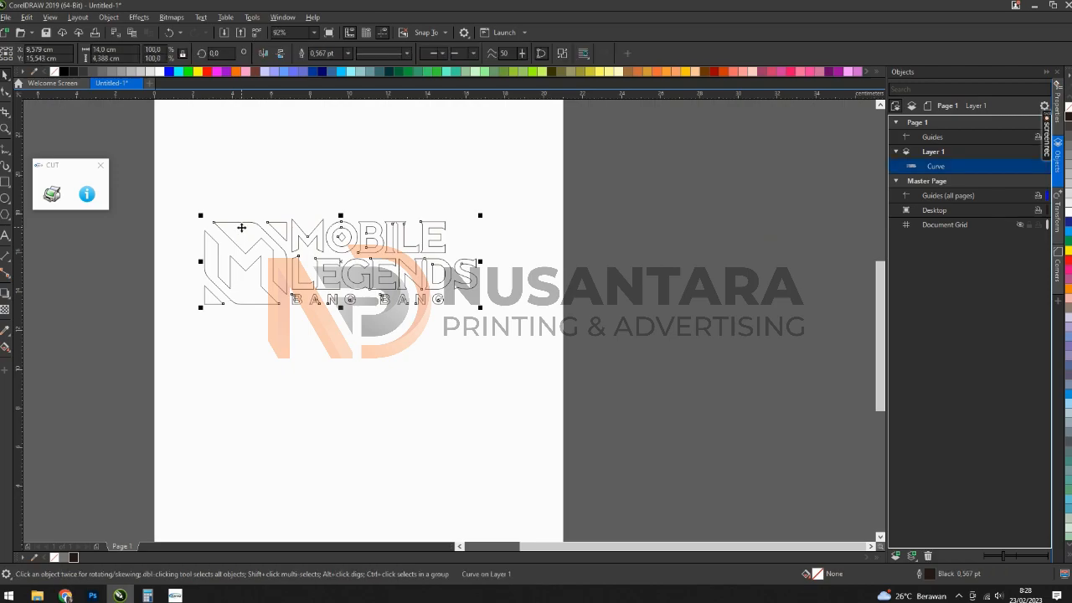
pyautogui.hotkey('ctrl', 'v')
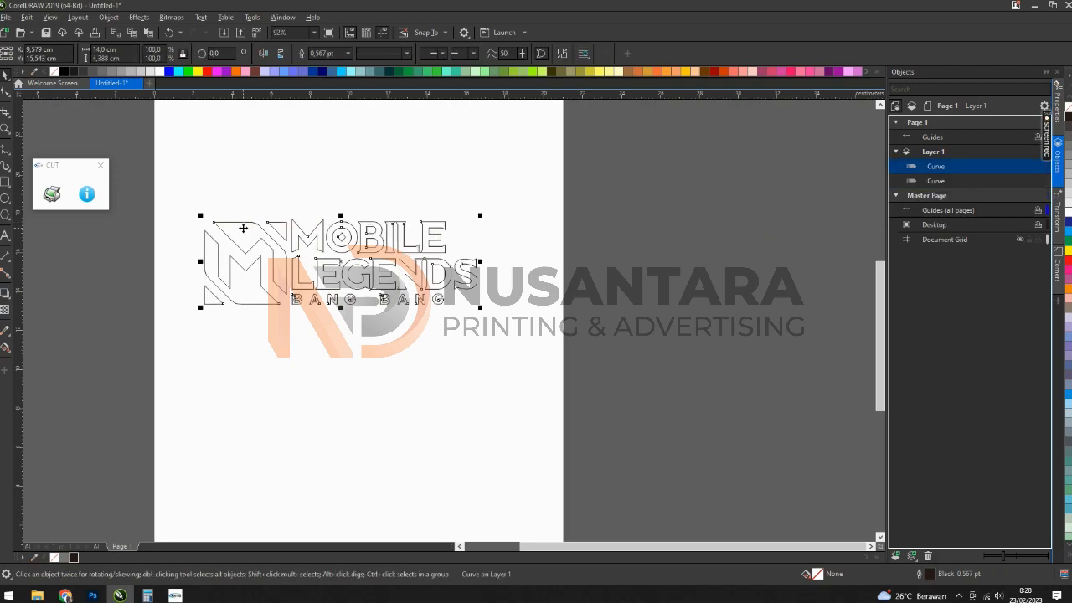
pyautogui.moveTo(241, 228); pyautogui.dragTo(602, 234)
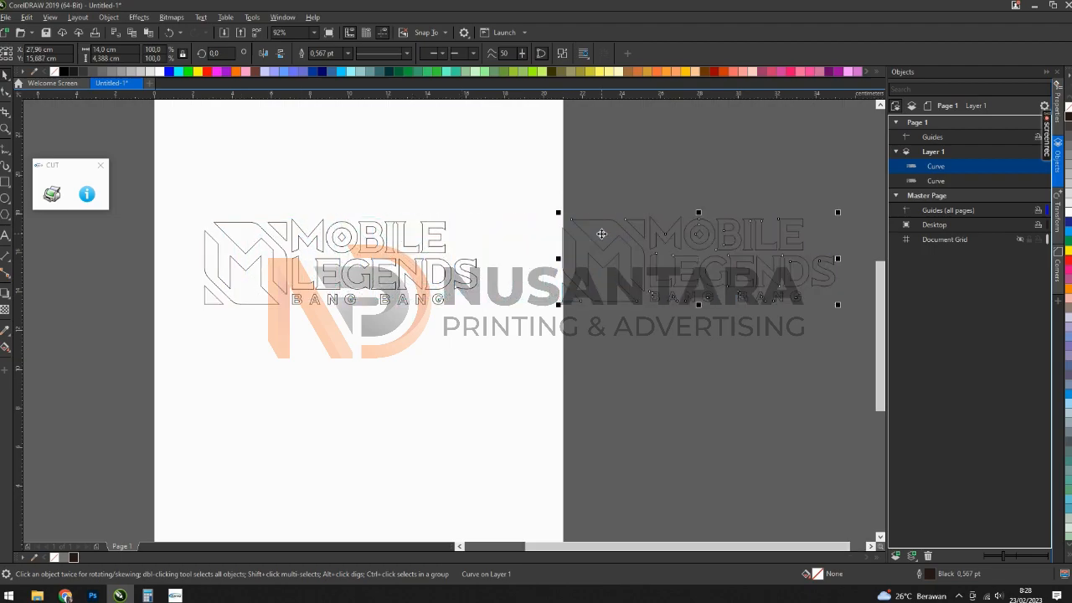
pyautogui.press('Delete')
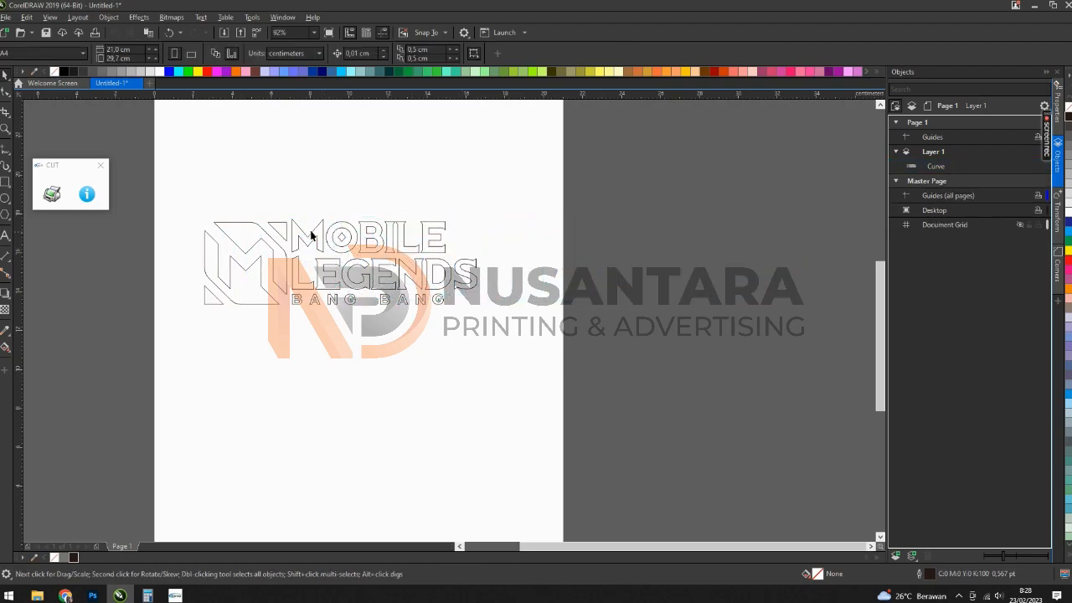
# Step: Make a copy while moving the logo horizontally to about X 24.43 cm, and delete that copy
pyautogui.click(242, 231)
pyautogui.moveTo(241, 230); pyautogui.dragTo(531, 241)
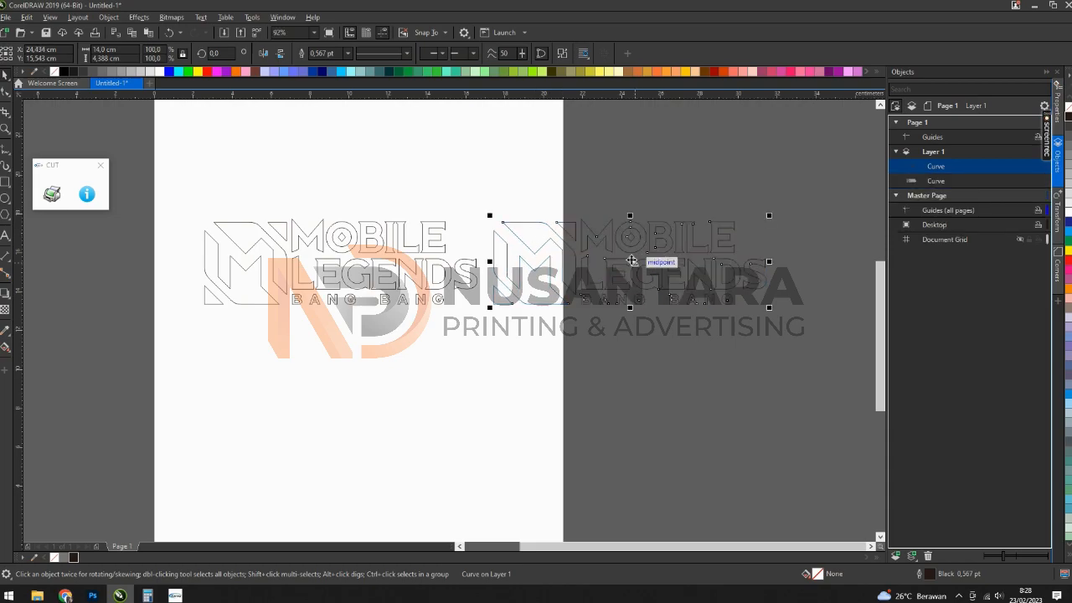
pyautogui.press('Delete')
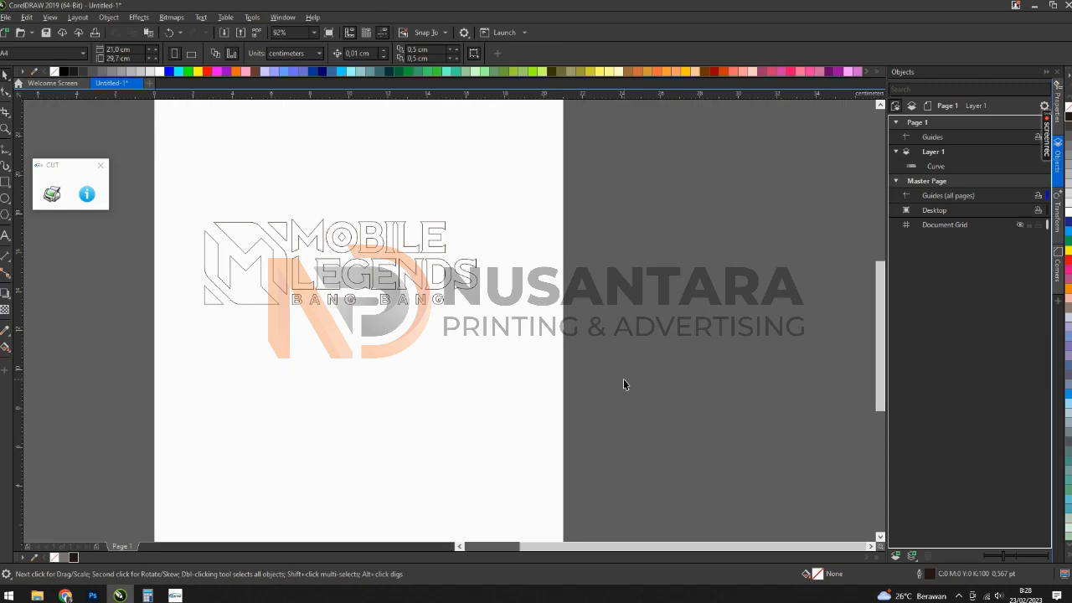
# Step: Duplicate the logo in place, move the copy horizontally to just right of the original, and deselect it
pyautogui.click(238, 226)
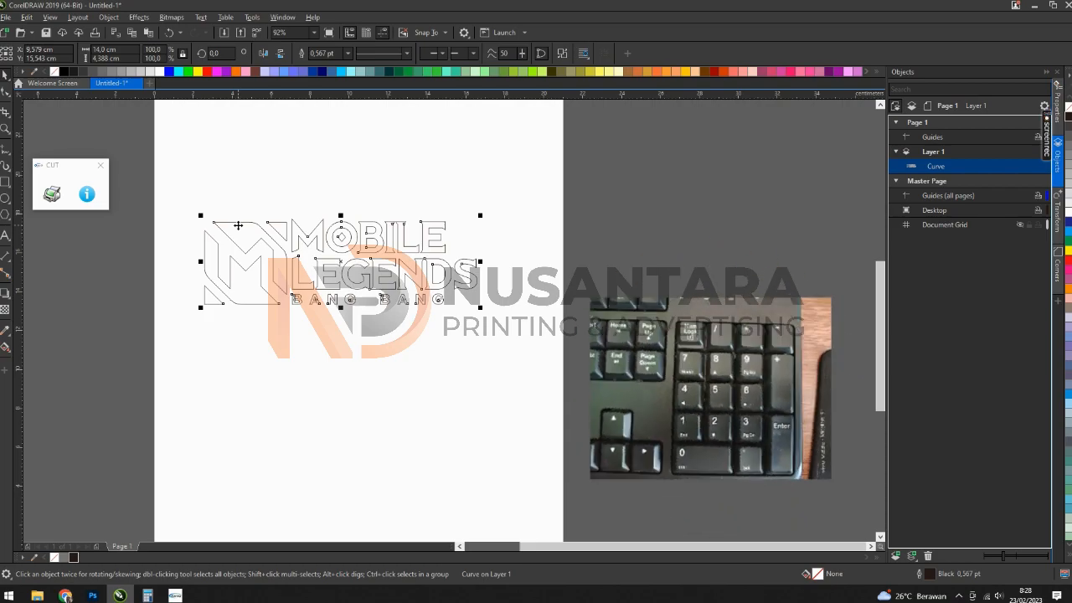
pyautogui.press('KP_Add')
pyautogui.moveTo(248, 237); pyautogui.dragTo(542, 242)
pyautogui.click(697, 371)
pyautogui.scroll(-3, 654, 343)
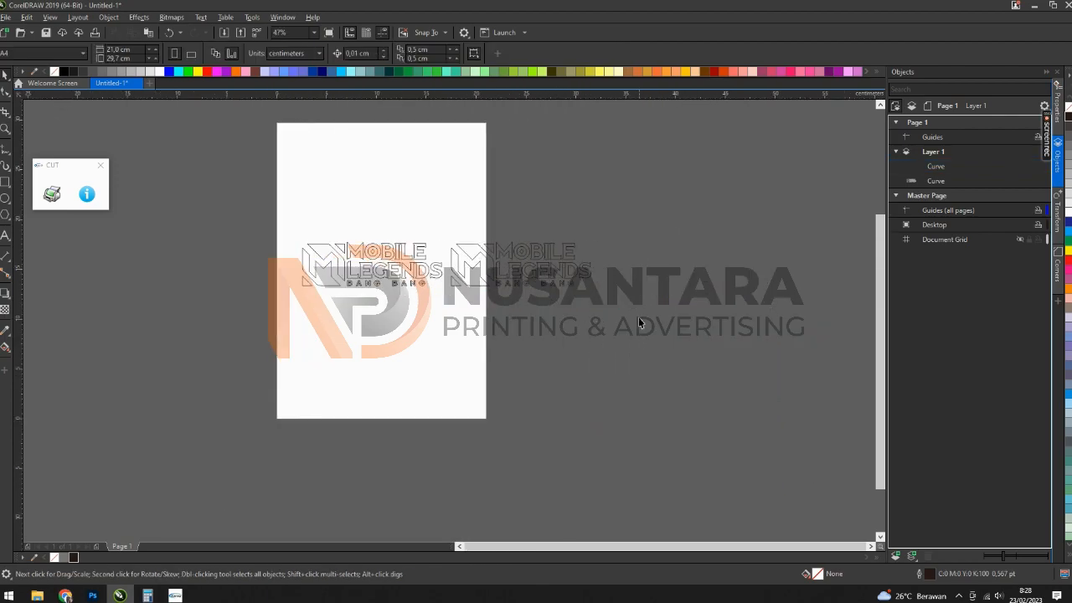
# Step: Space the two logos to a total width of about 32.7 cm and move the pair to about X 8.31 cm, Y 19.86 cm
pyautogui.hotkey('ctrl', 'a')
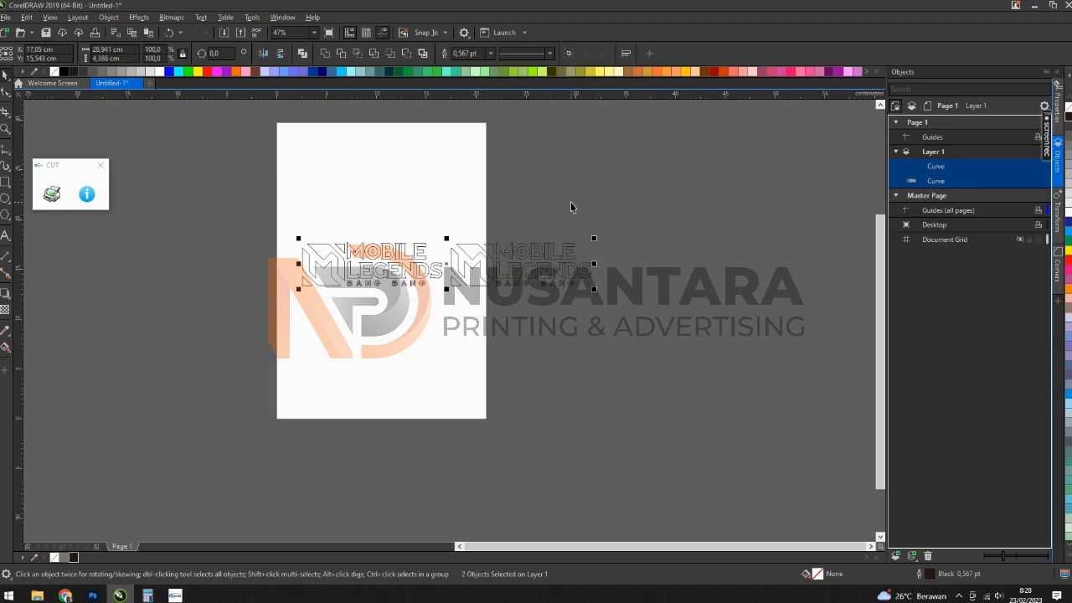
pyautogui.click(489, 277)
pyautogui.click(471, 251)
pyautogui.moveTo(471, 251); pyautogui.dragTo(509, 251)
pyautogui.hotkey('ctrl', 'a')
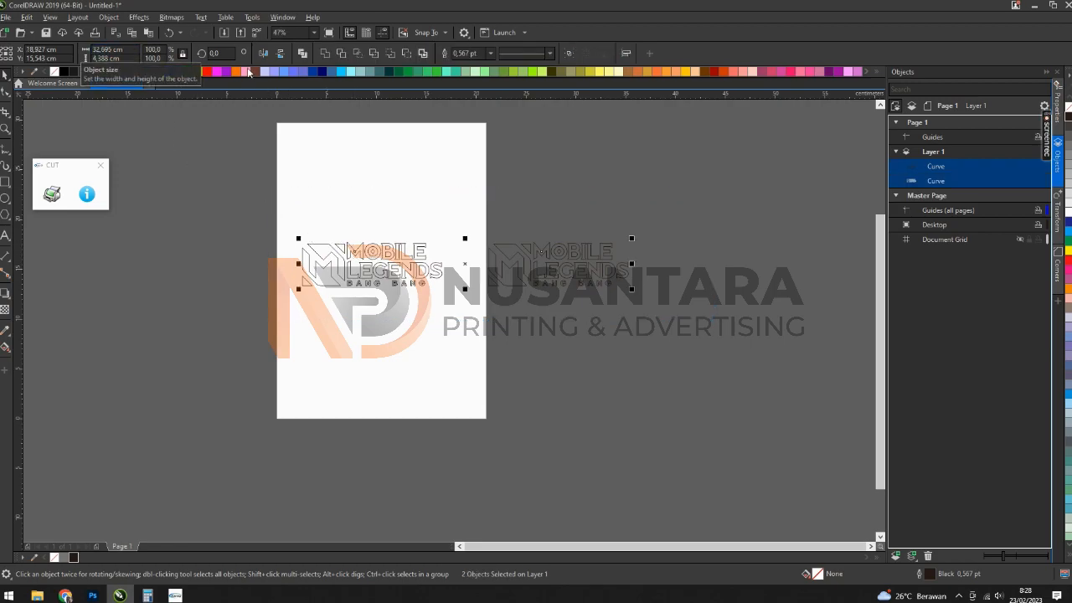
pyautogui.moveTo(515, 258); pyautogui.dragTo(407, 214)
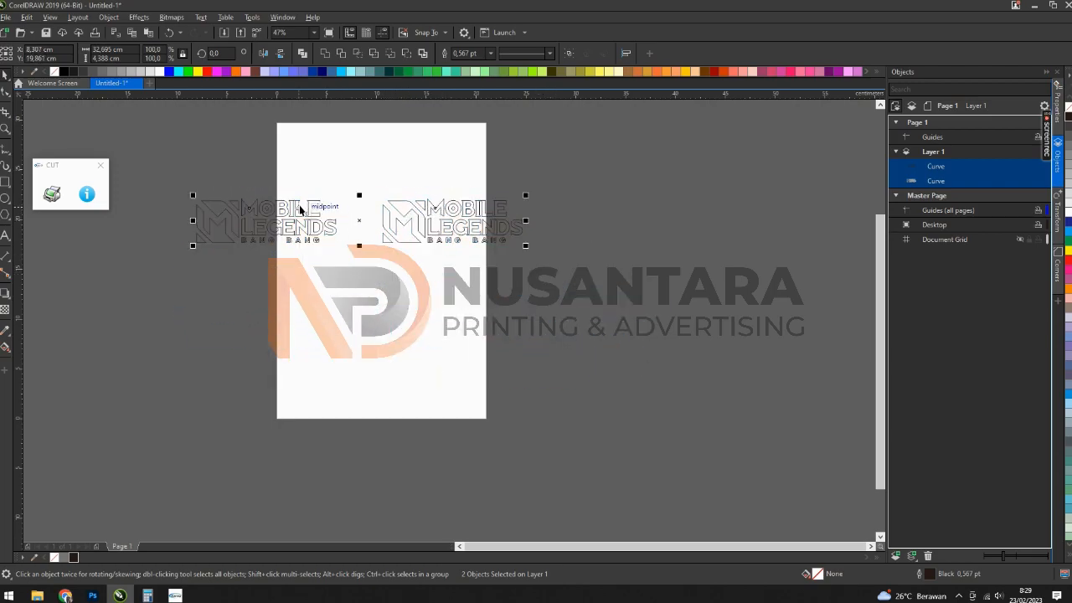
# Step: Set both logos' outline width to Hairline and open the KX-CUT dialog for the selection
pyautogui.click(491, 53)
pyautogui.click(466, 67)
pyautogui.moveTo(71, 165); pyautogui.dragTo(126, 119)
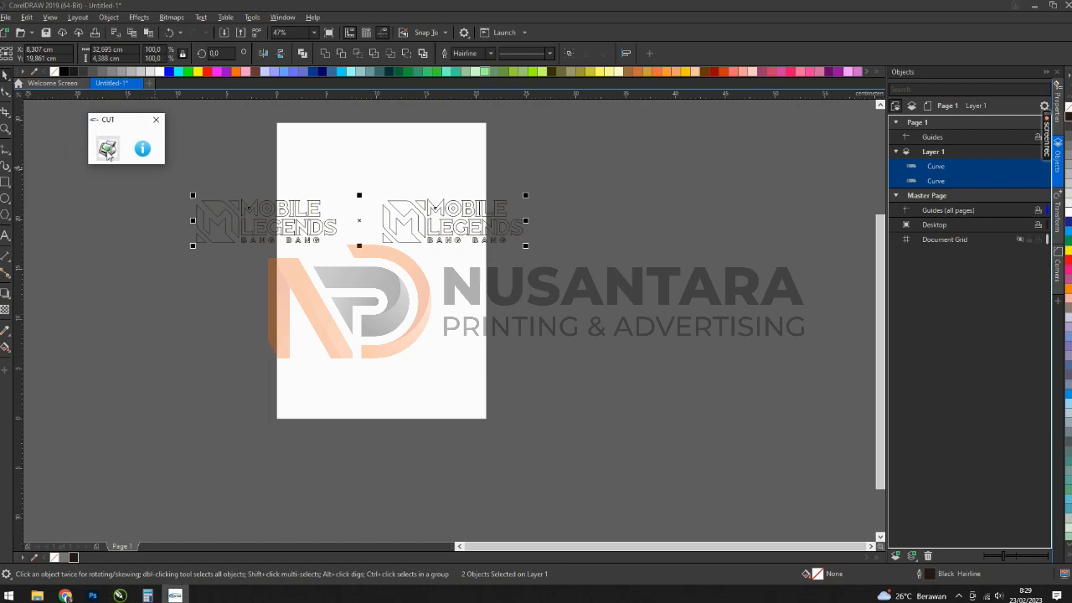
pyautogui.click(108, 149)
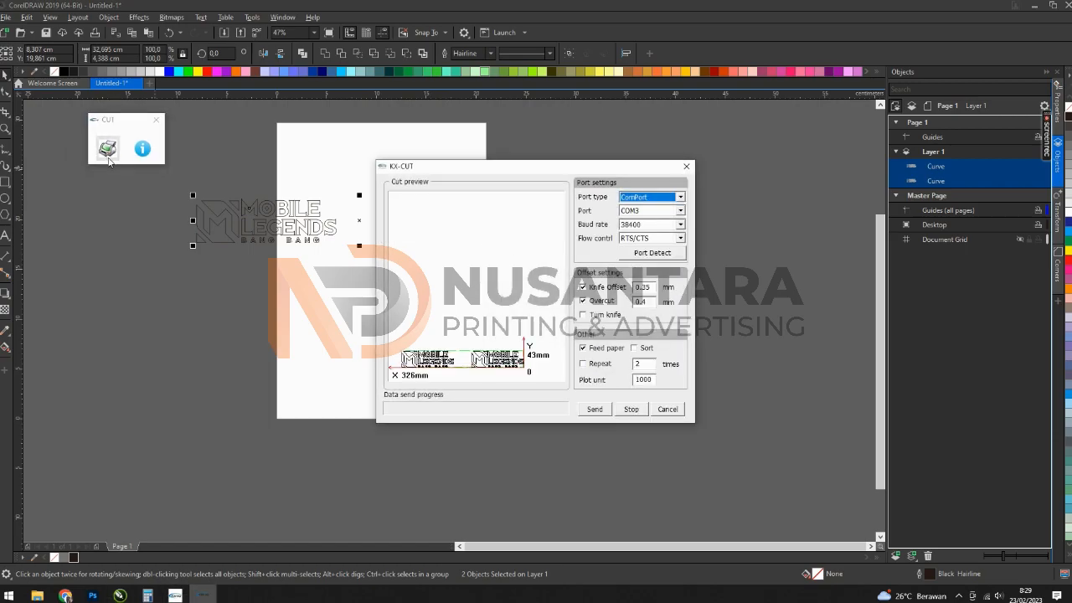